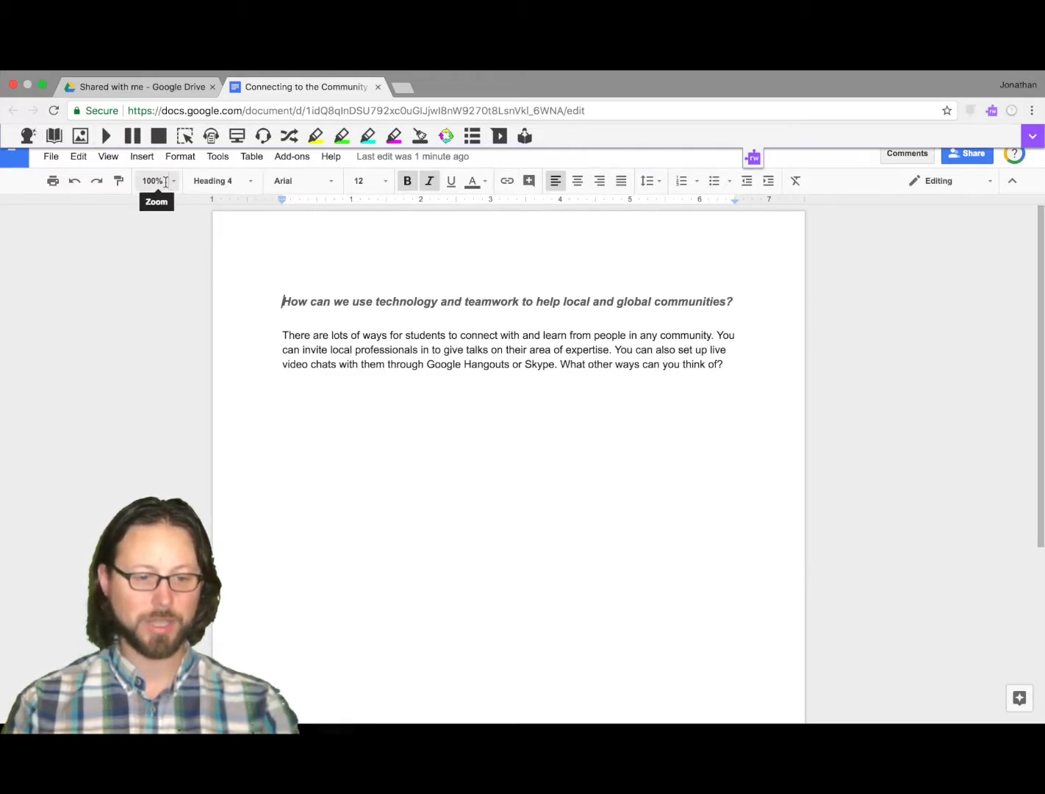
Have the heading "How can we use technology and teamwork..." read aloud from its beginning, and stop the playback.
left_click(283, 303)
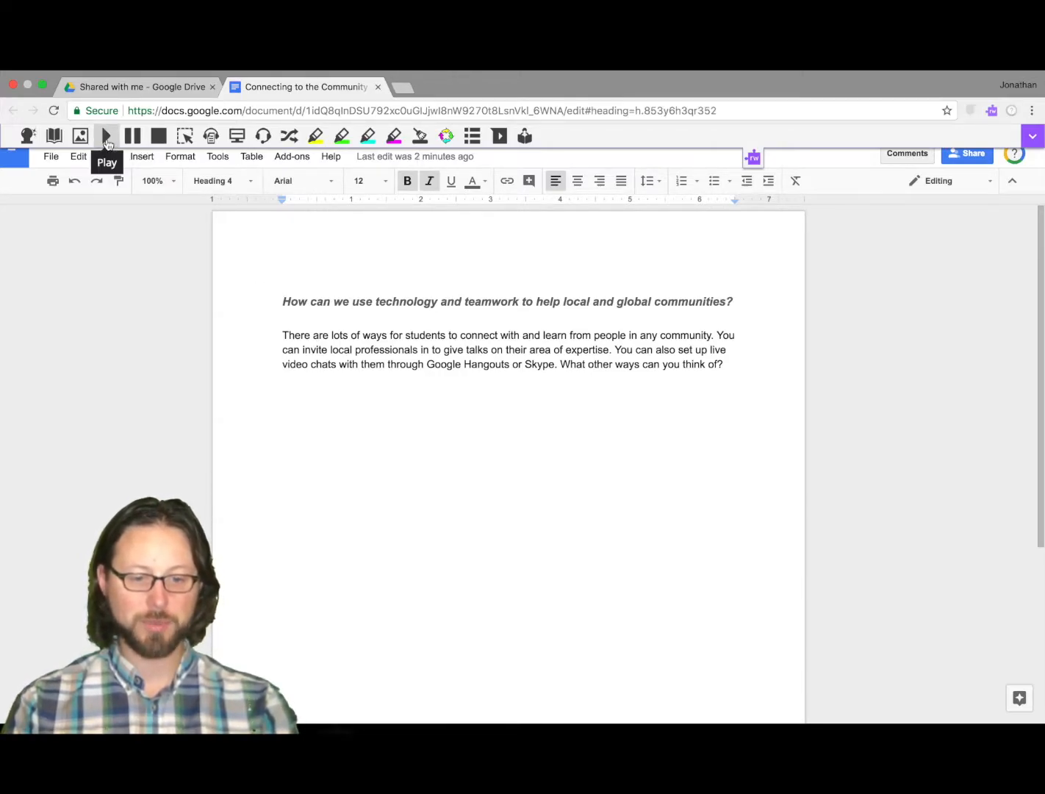
left_click(106, 141)
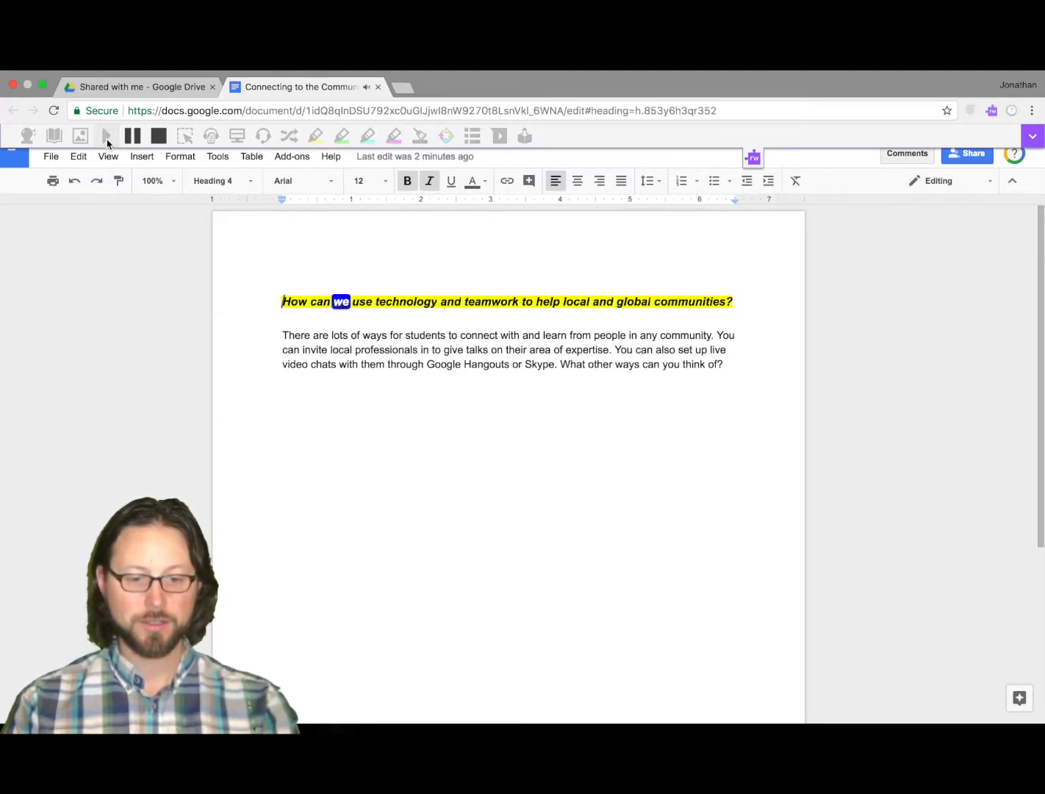
left_click(163, 138)
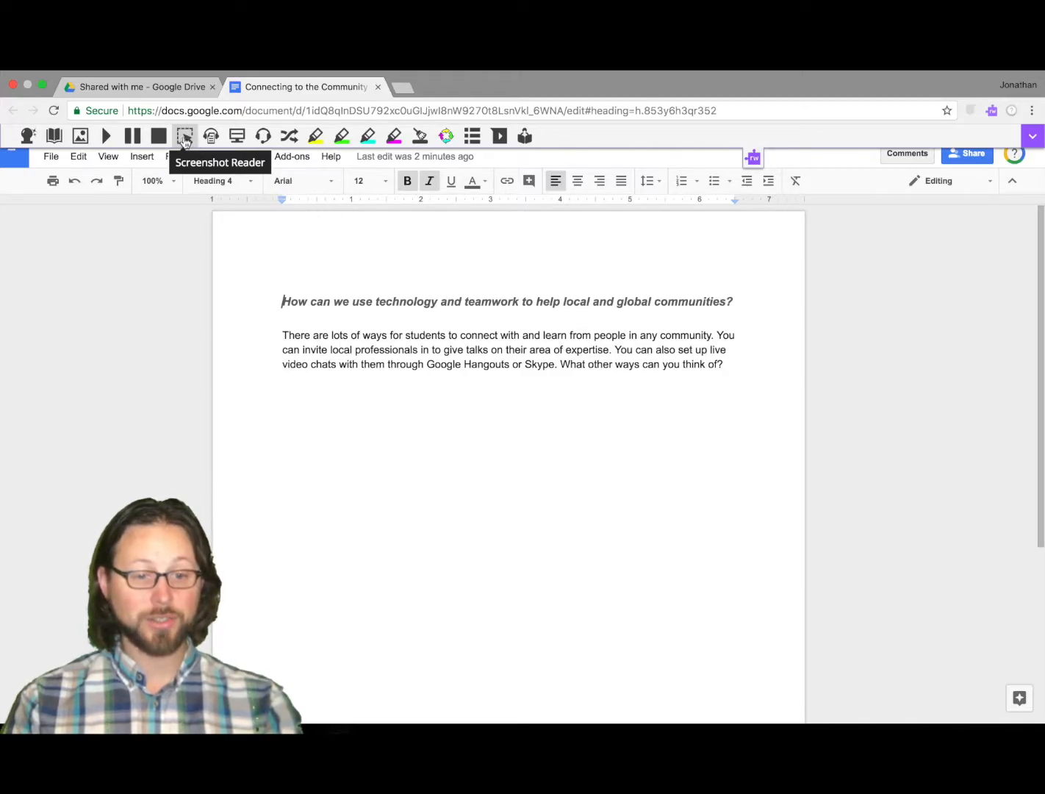
Capture the body paragraph with the Screenshot Reader to have it read aloud, and close the capture.
left_click(186, 140)
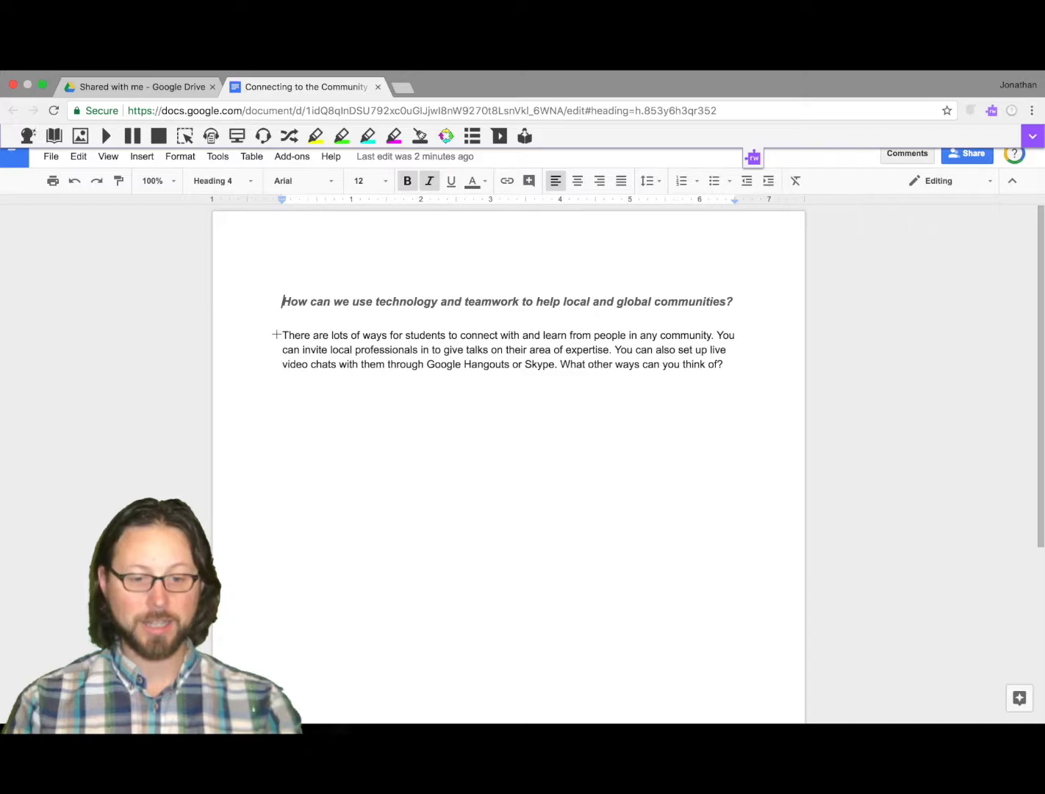
left_click_drag(279, 324, 739, 377)
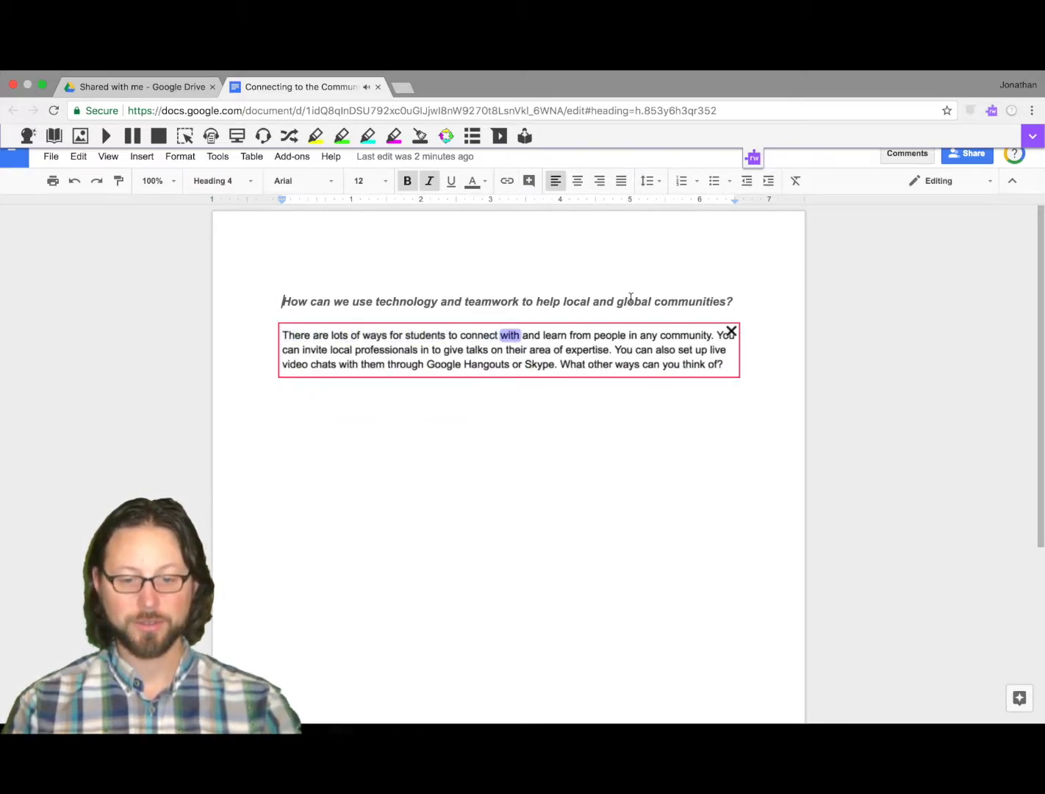
left_click(731, 332)
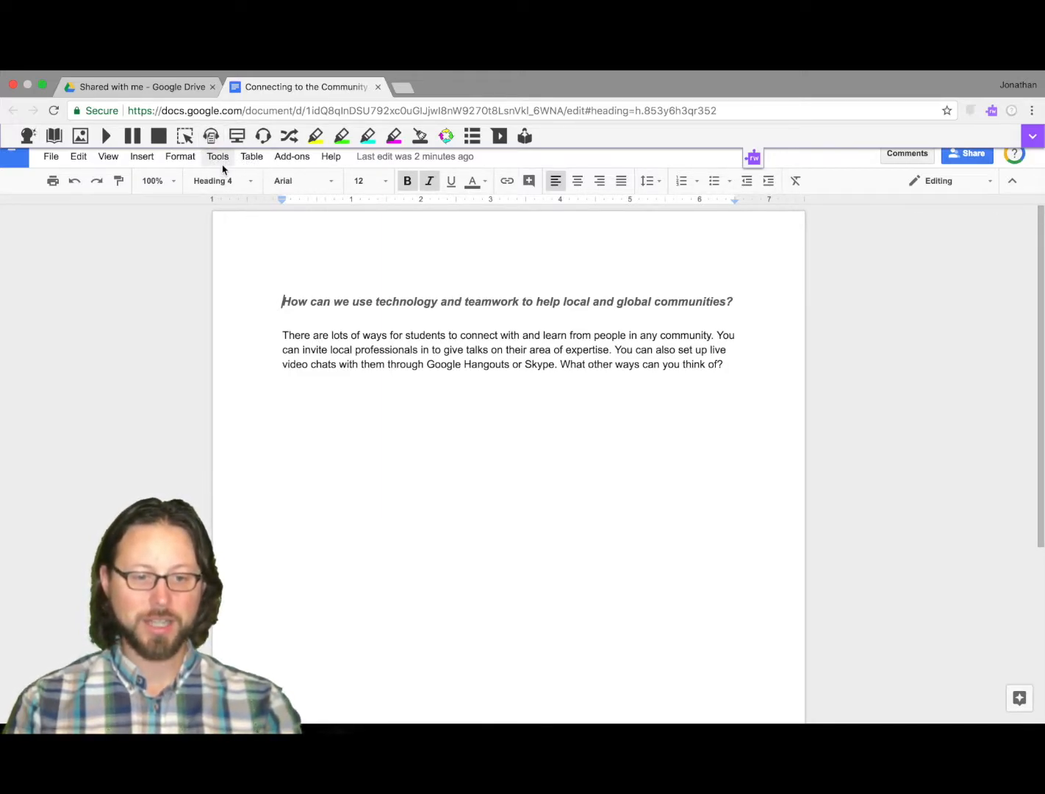
Convert the heading and body paragraph into a downloaded audio file with Audio Maker, and clear the text selection.
left_click_drag(280, 296, 728, 370)
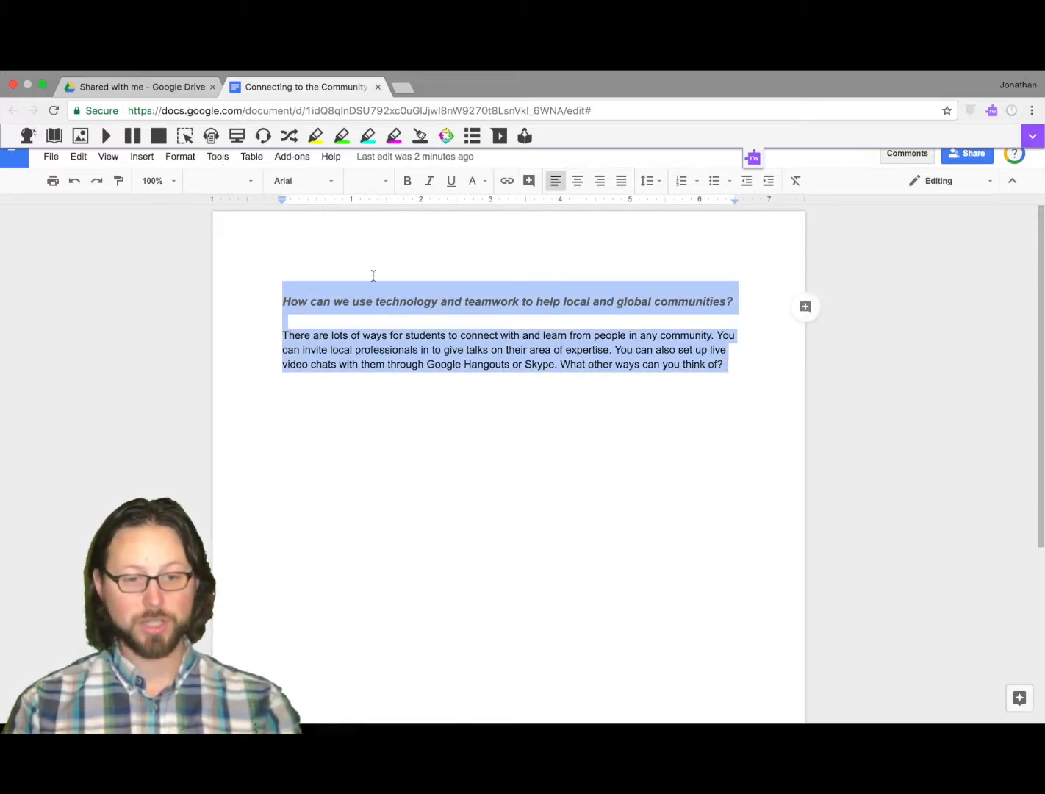
left_click(210, 138)
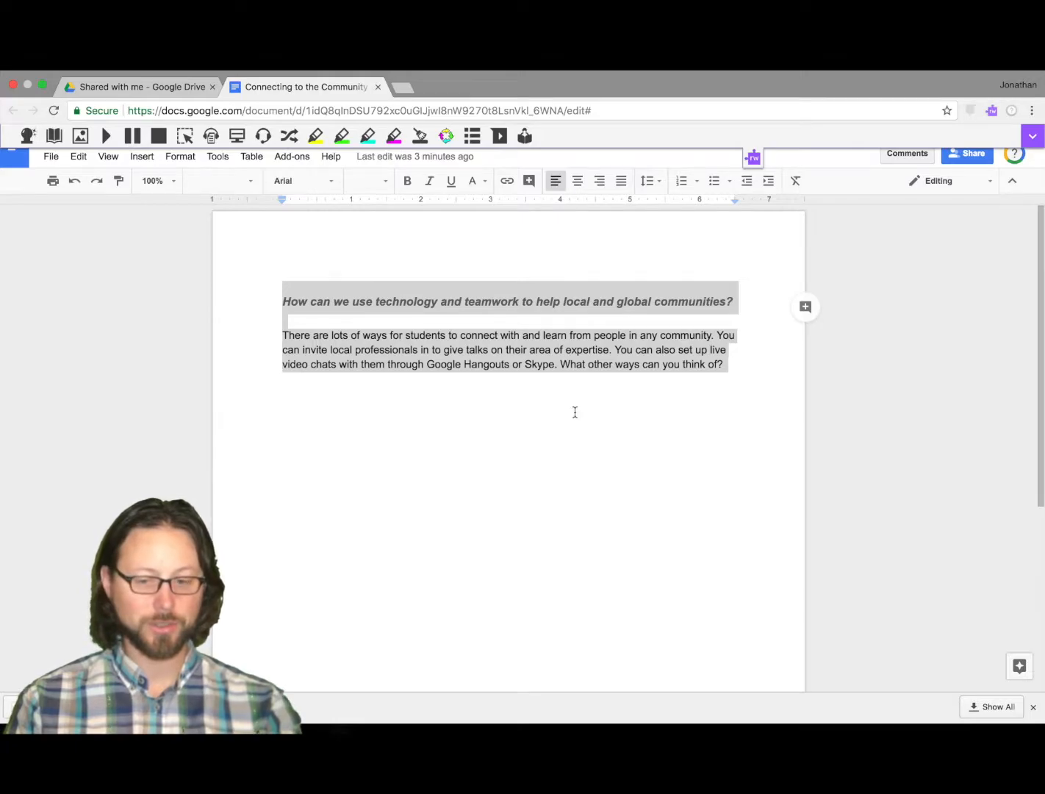
left_click(735, 389)
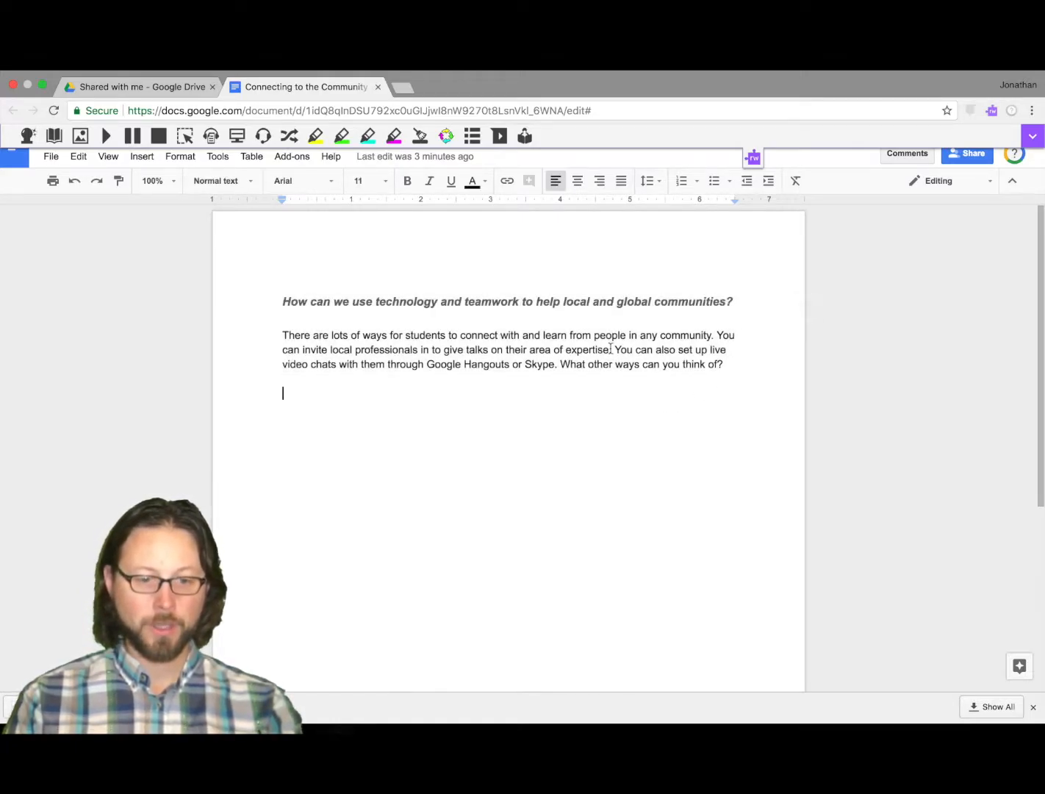
Focus on the body paragraph with the screen mask, and switch the mask off again.
left_click(237, 142)
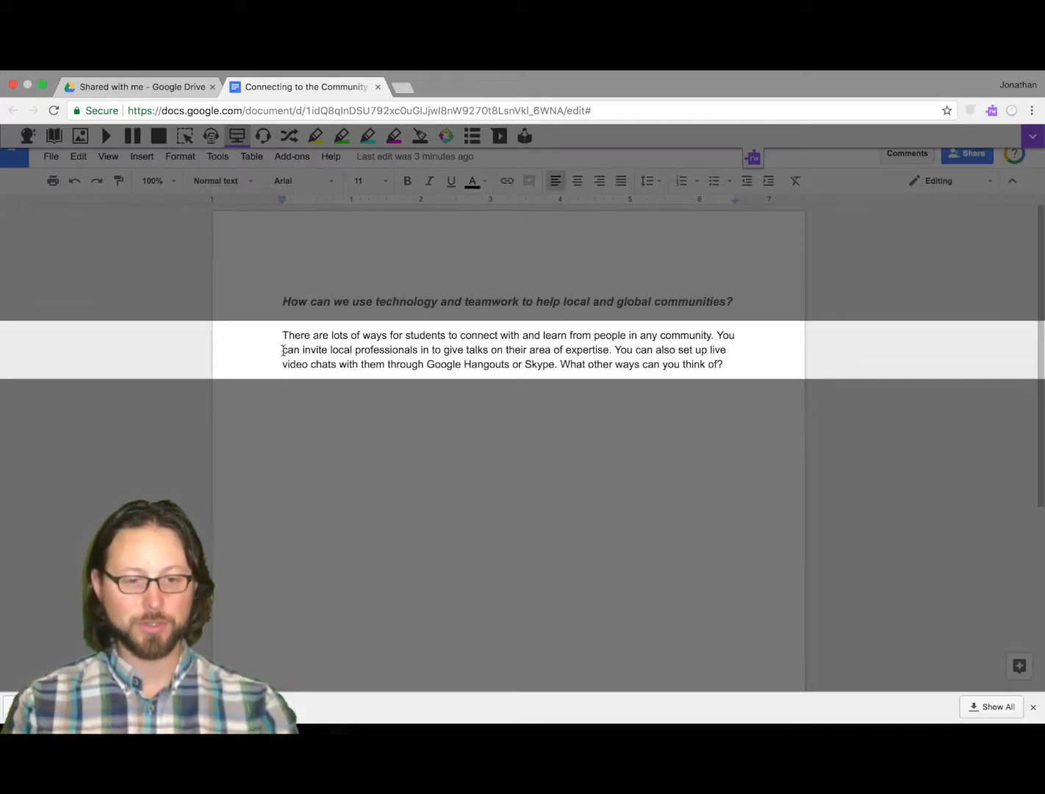
left_click(239, 139)
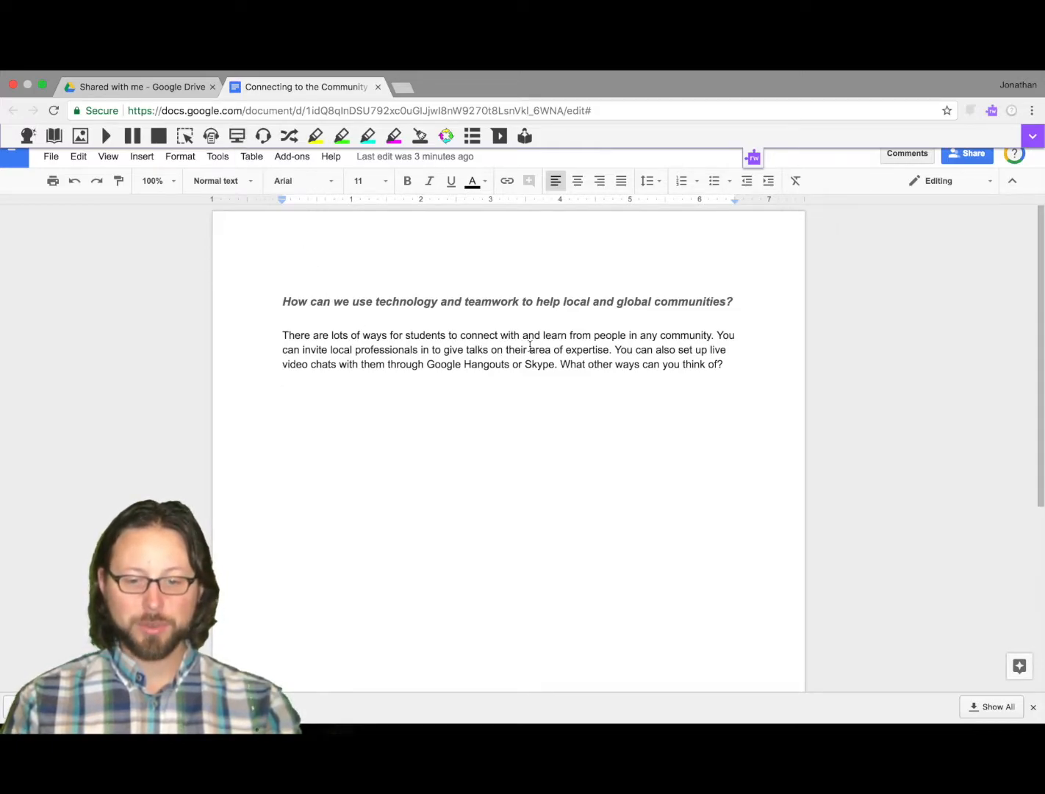
Look up "expertise" in the Dictionary, have the word and its definition read aloud, and close the definition.
left_click(607, 351)
left_click_drag(607, 350, 567, 350)
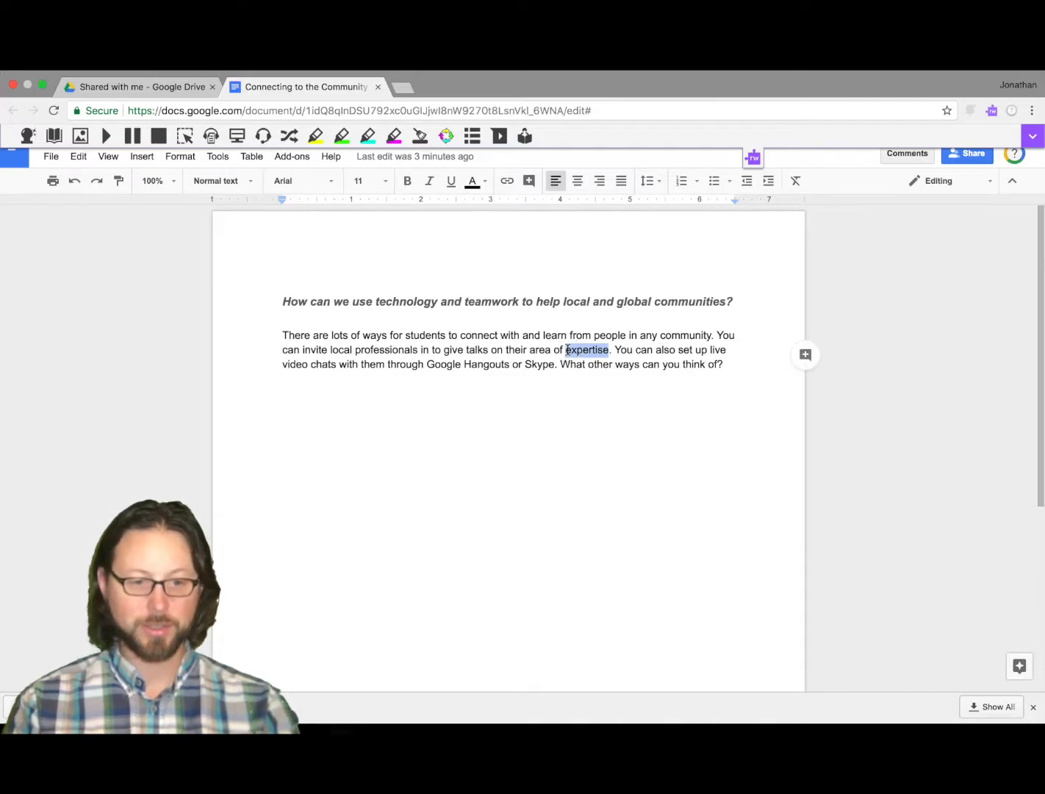
left_click(57, 136)
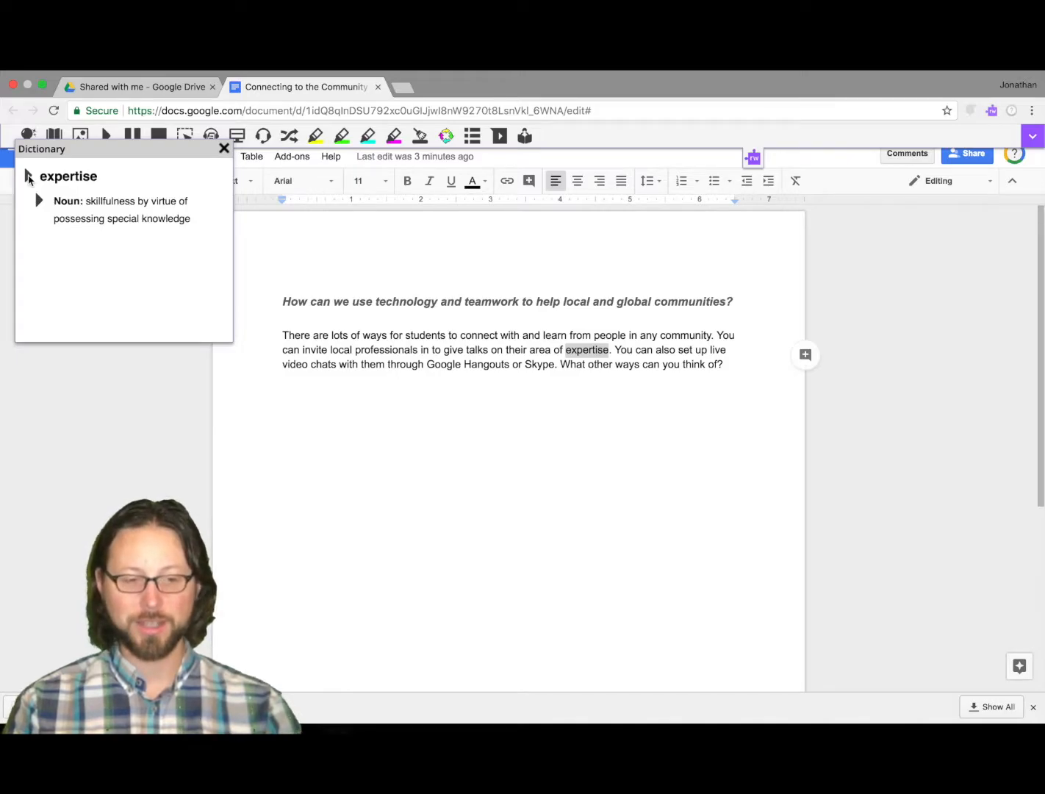
left_click(28, 176)
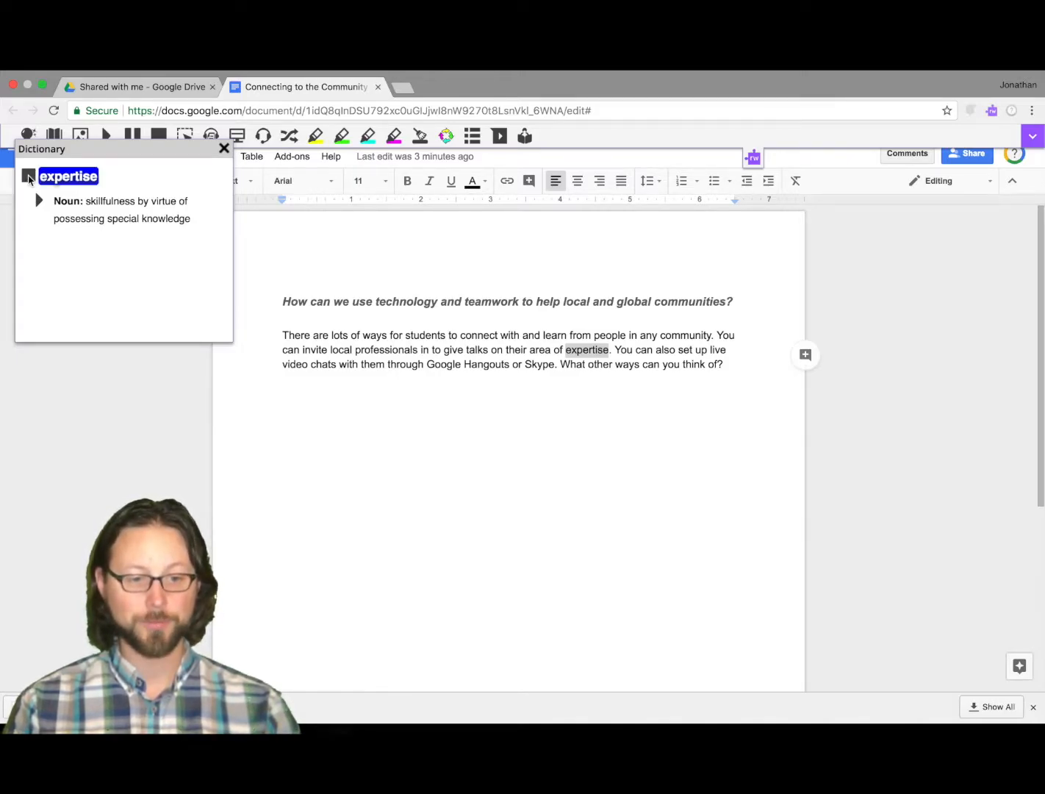
left_click(39, 201)
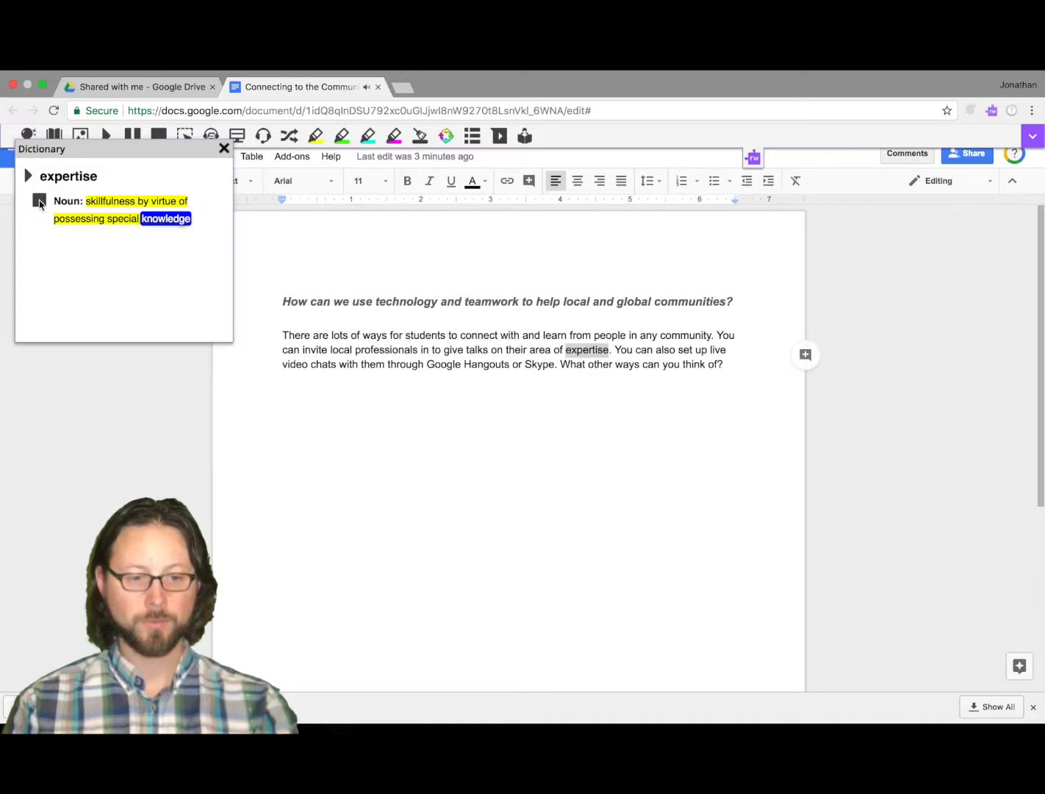
left_click(224, 149)
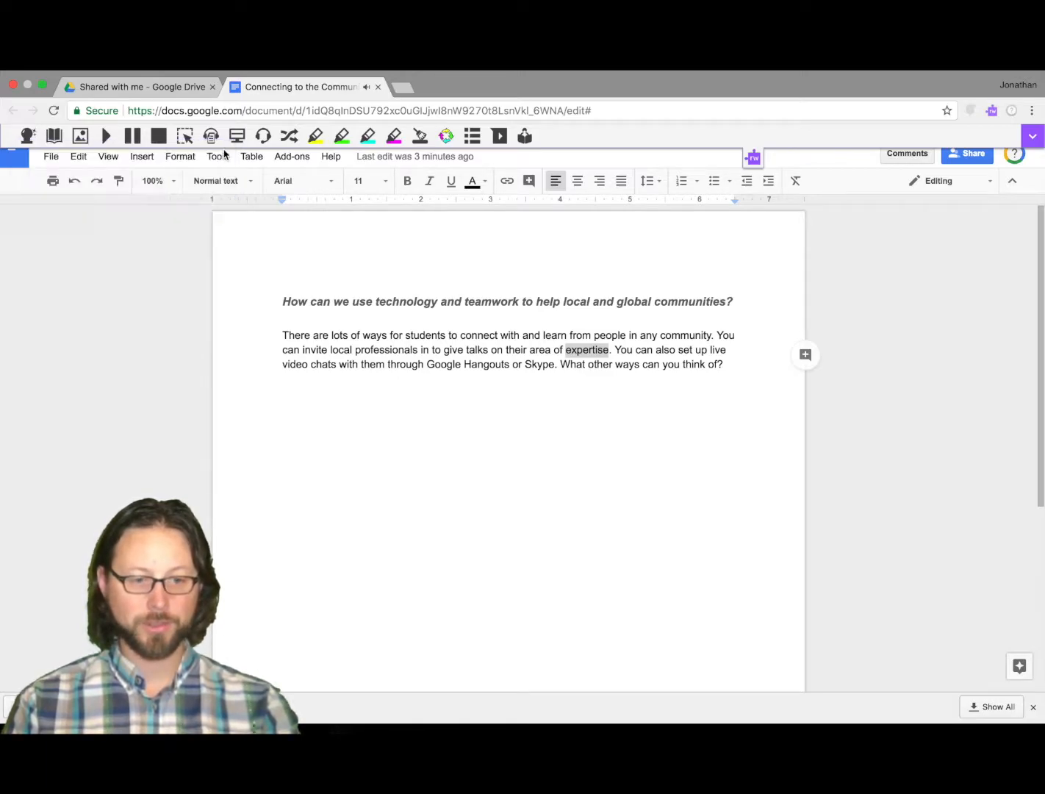
Look up "professionals" in both the Picture Dictionary and the text Dictionary, closing each result.
double_click(358, 351)
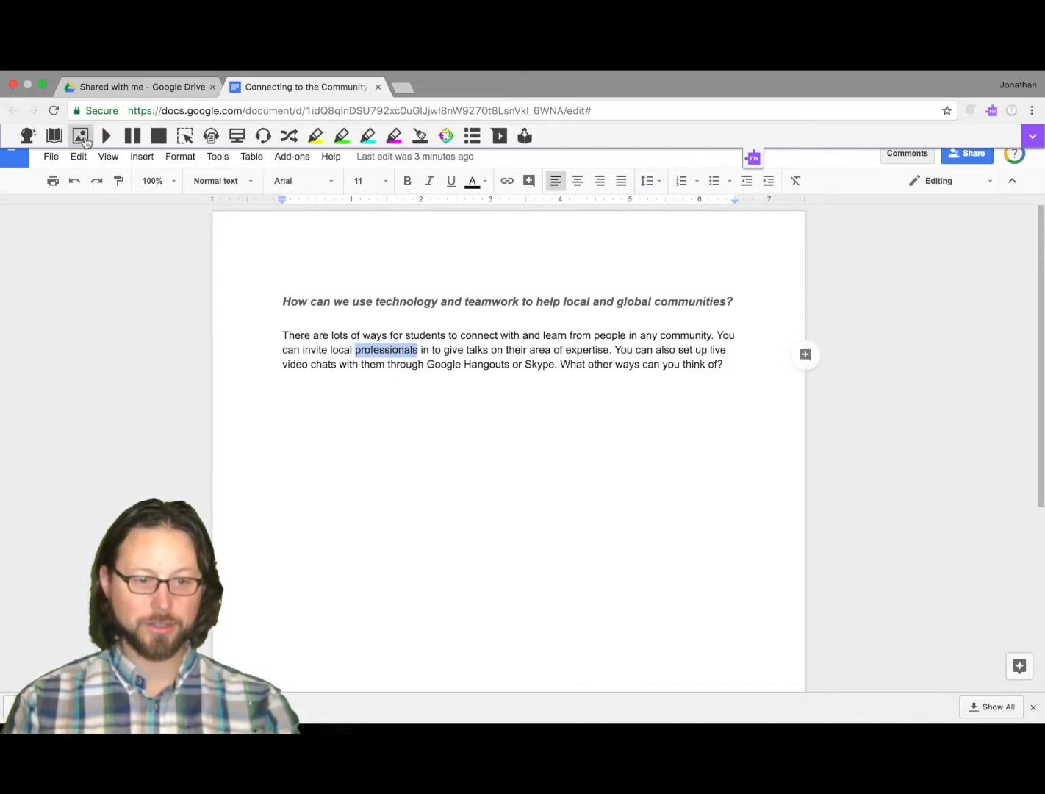
left_click(85, 138)
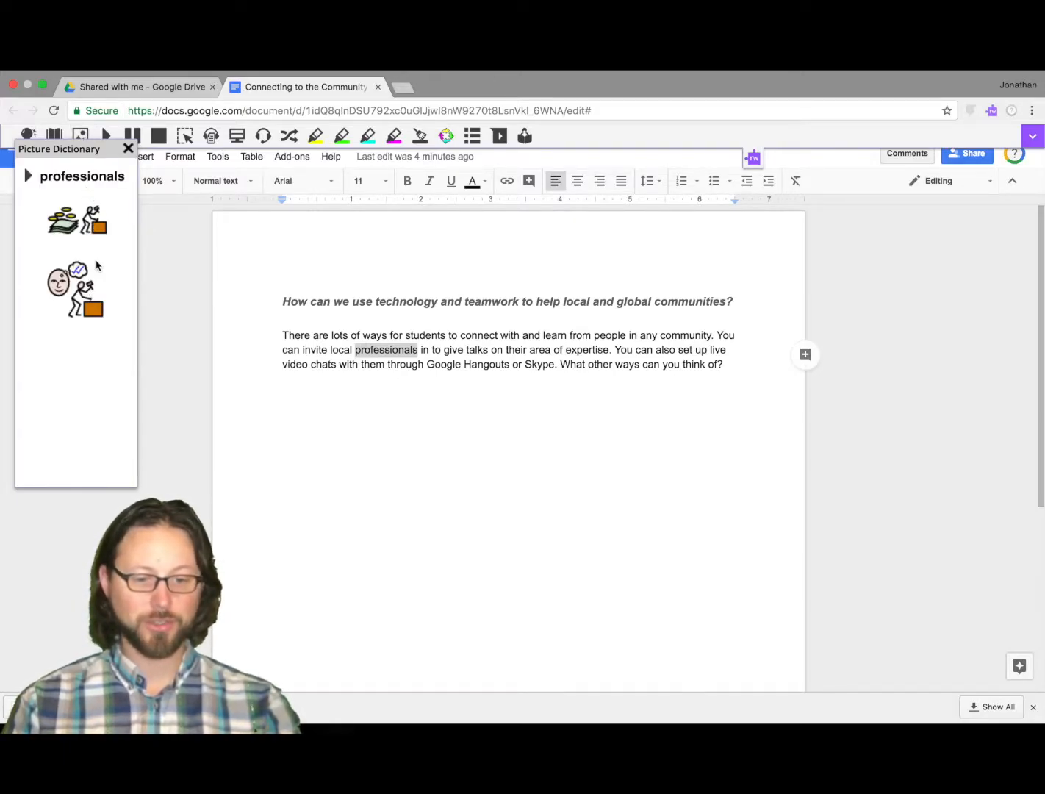
left_click(129, 149)
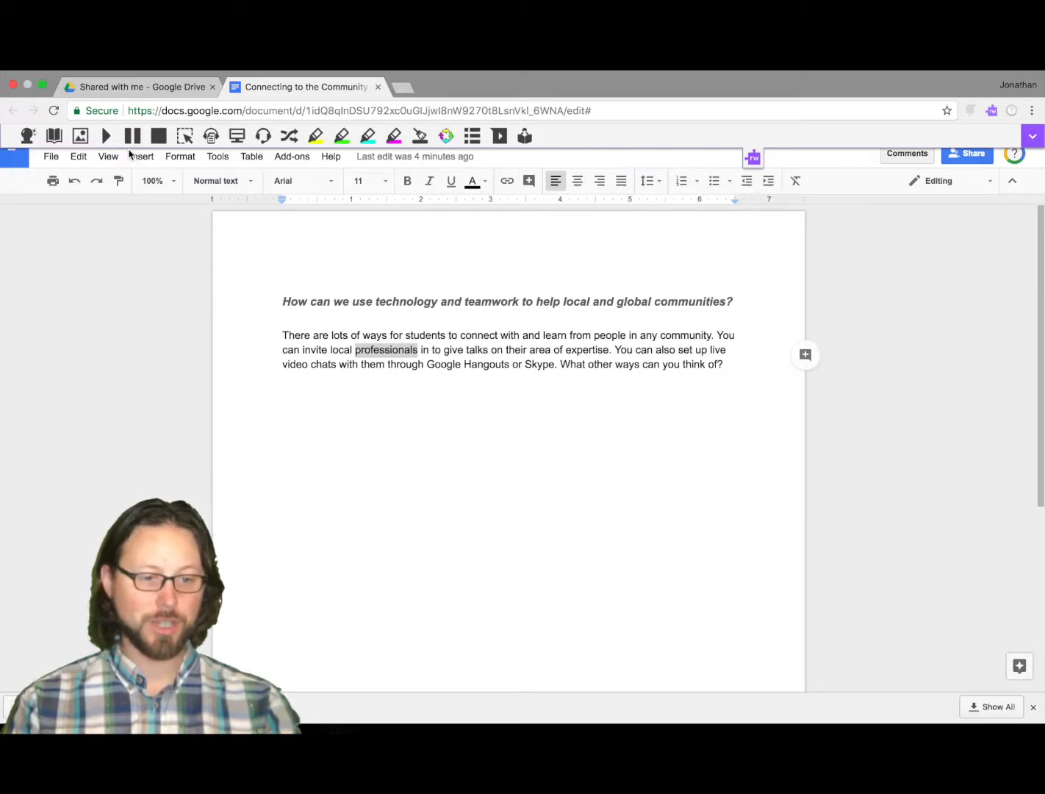
left_click(54, 137)
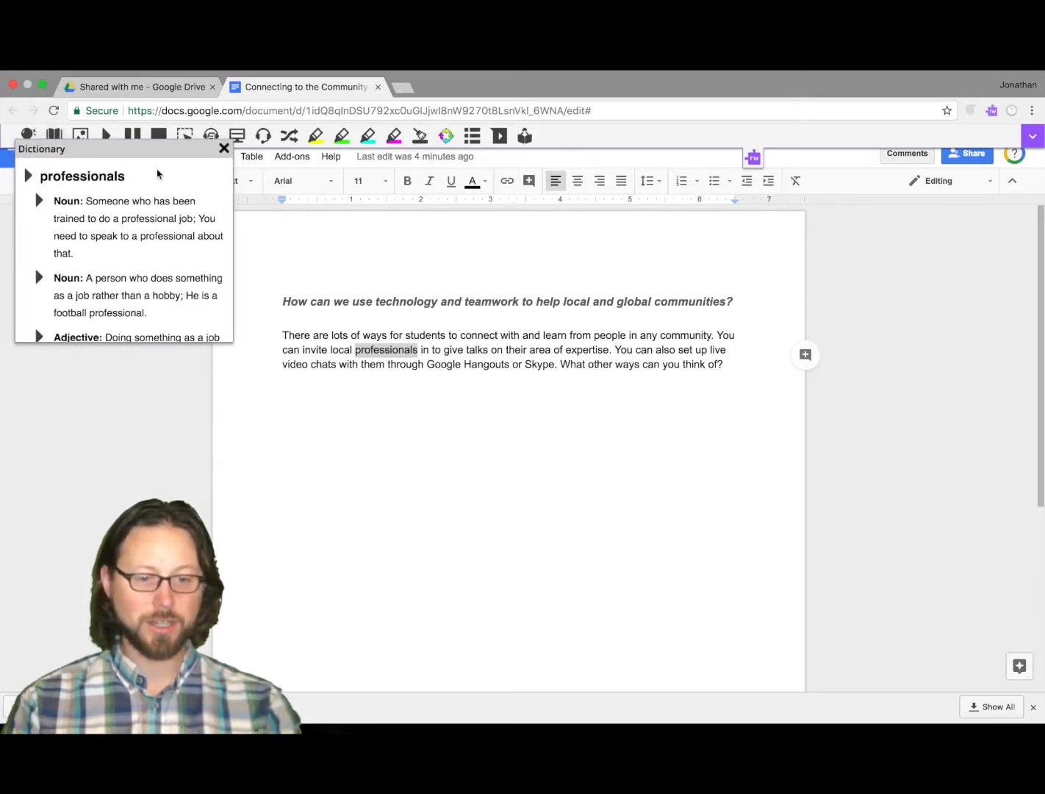
left_click(224, 149)
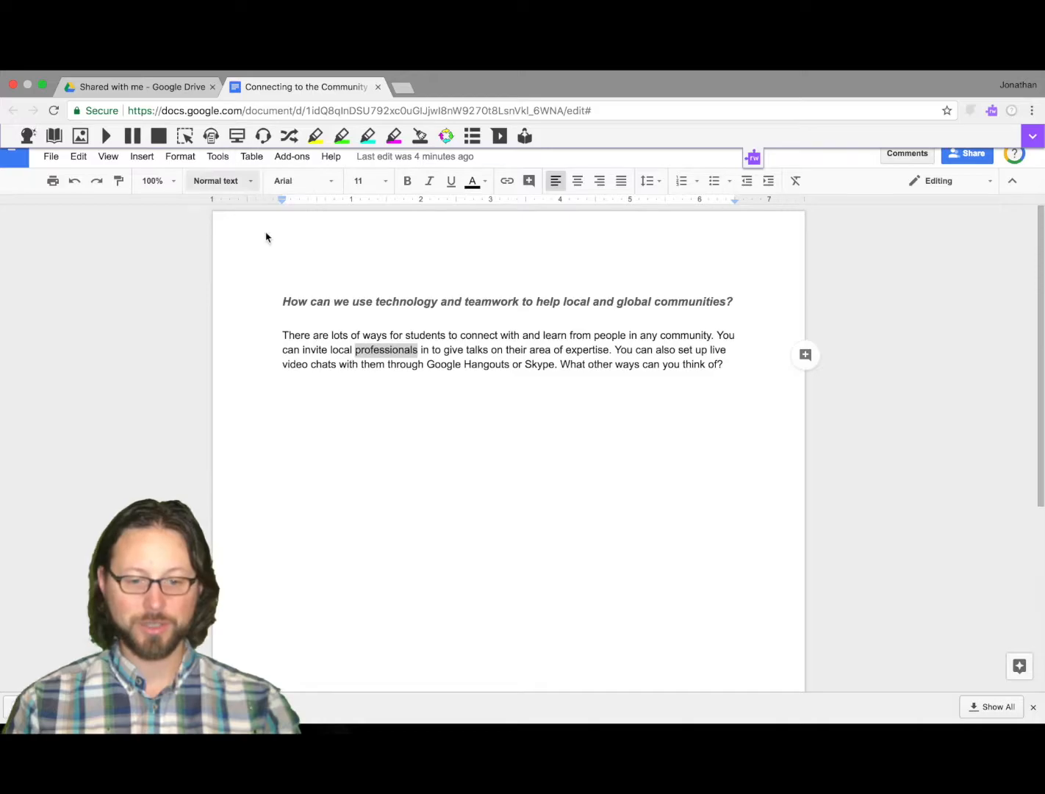
Start a new paragraph below the body text and turn on word prediction.
left_click(473, 366)
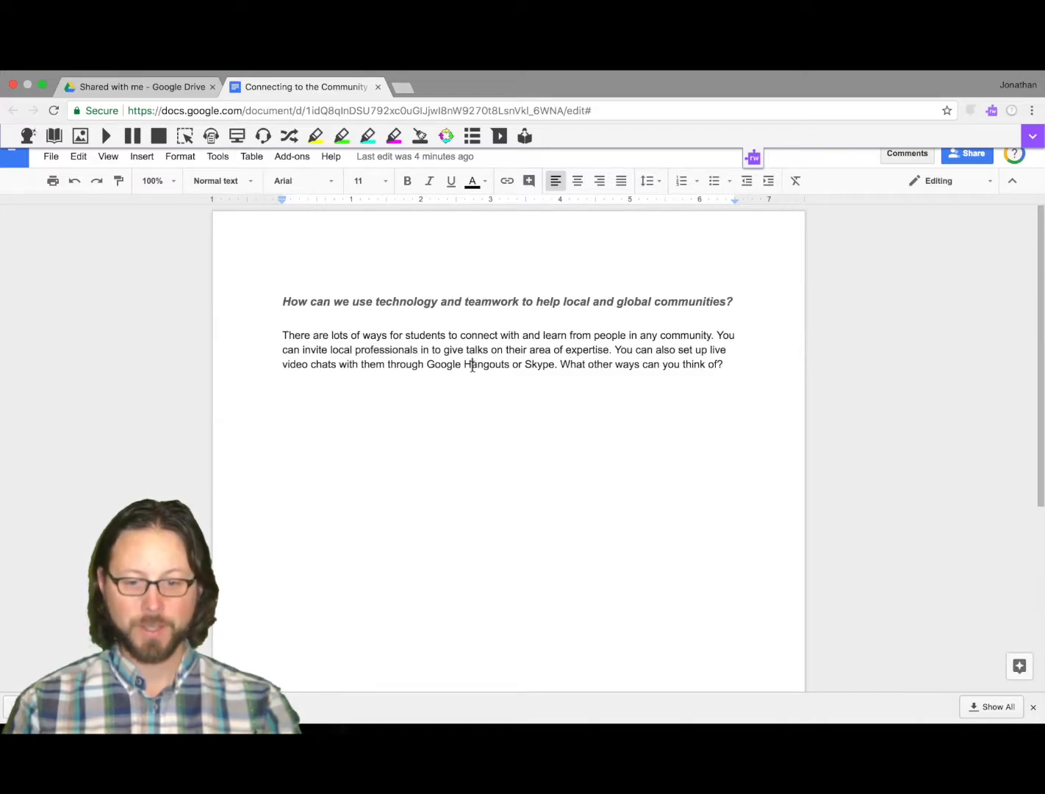
left_click(731, 365)
key("Return")
key("Return")
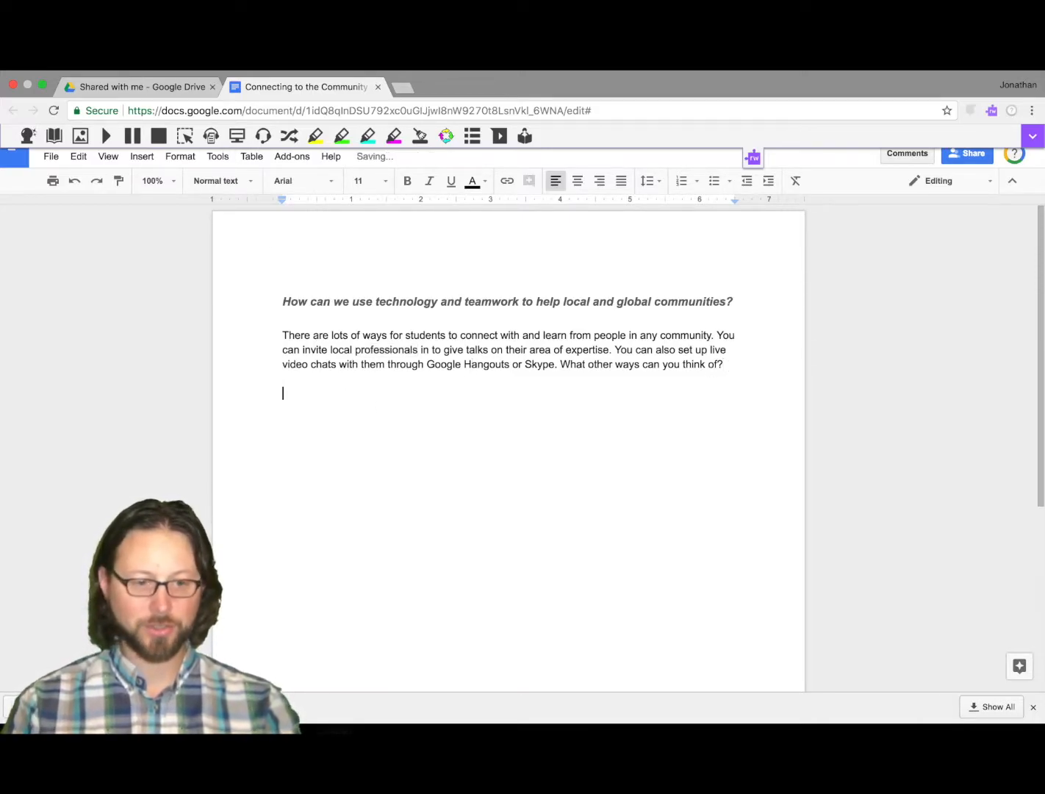
left_click(28, 138)
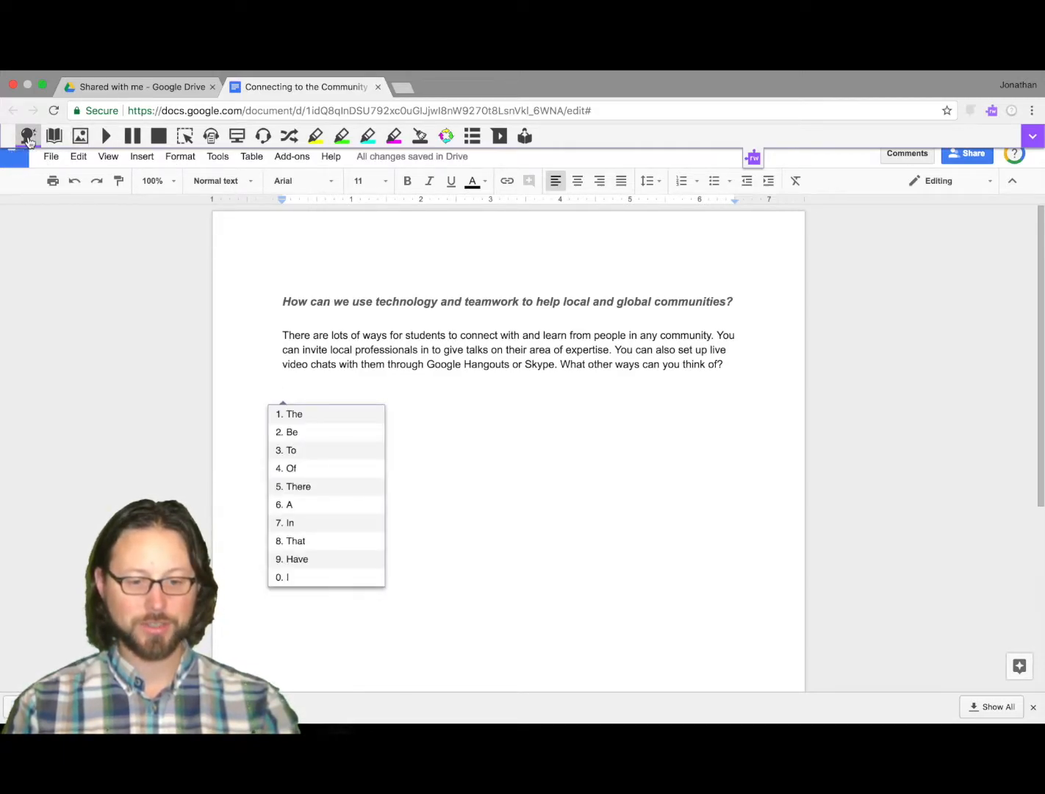
Write "The first thing that we could" in the new paragraph using the suggested words, and turn off word prediction.
type("The")
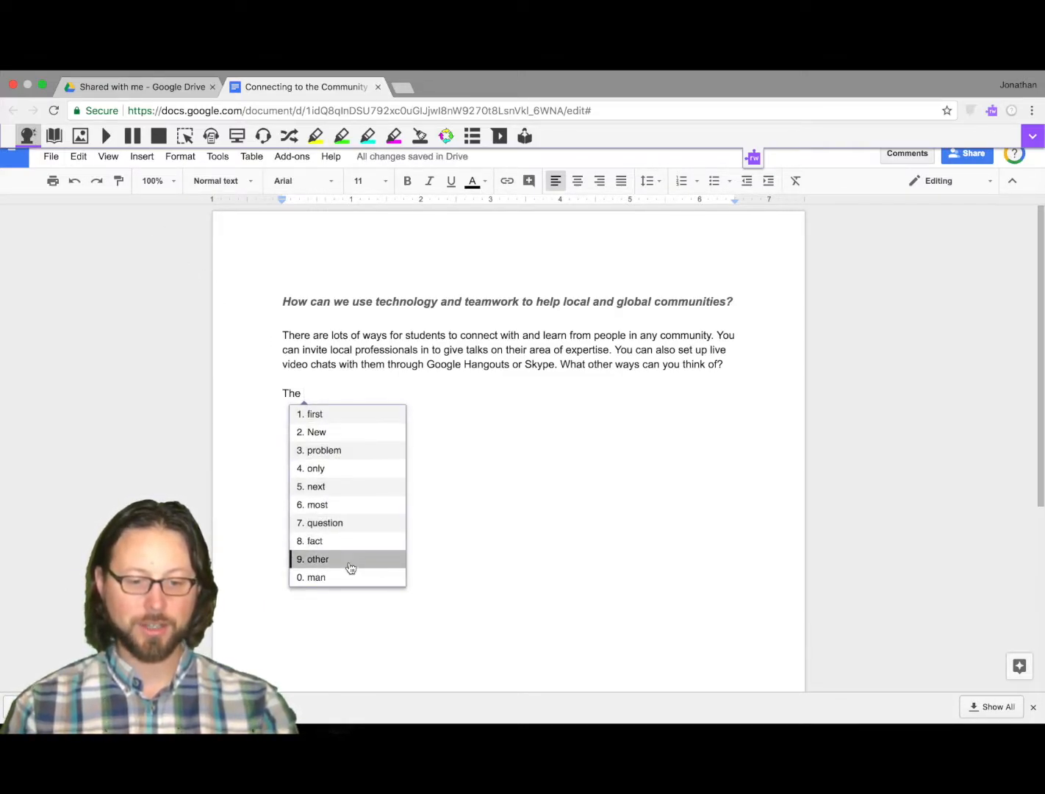
left_click(350, 416)
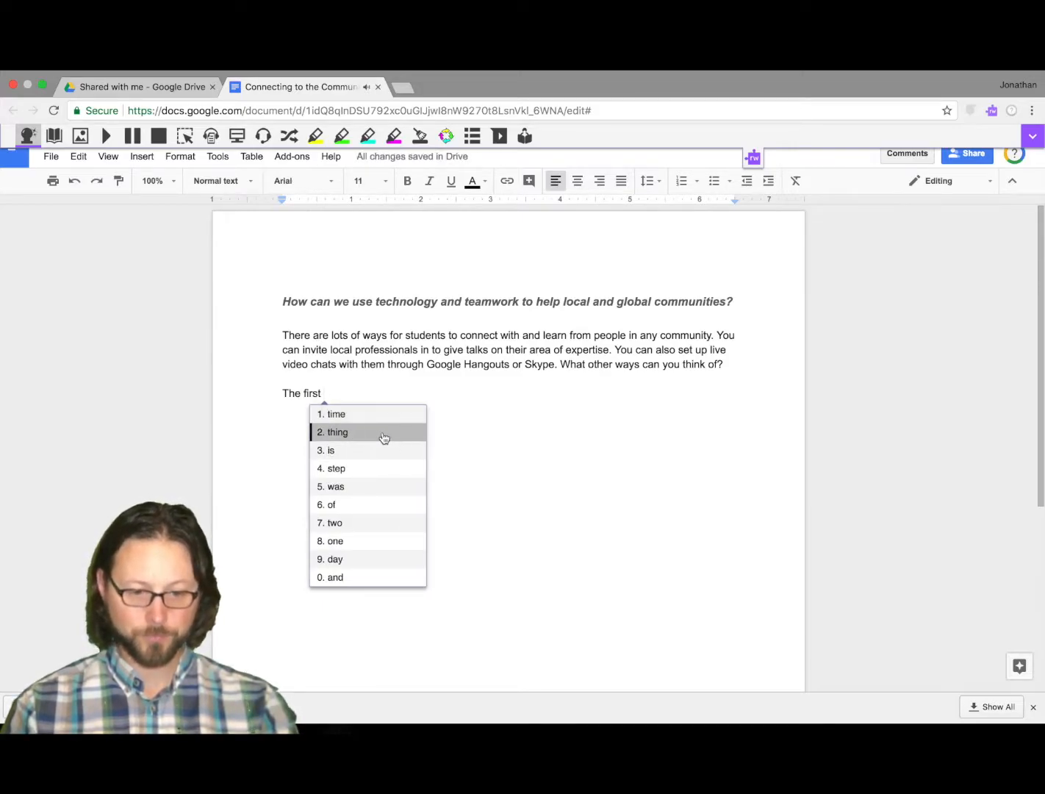
left_click(382, 434)
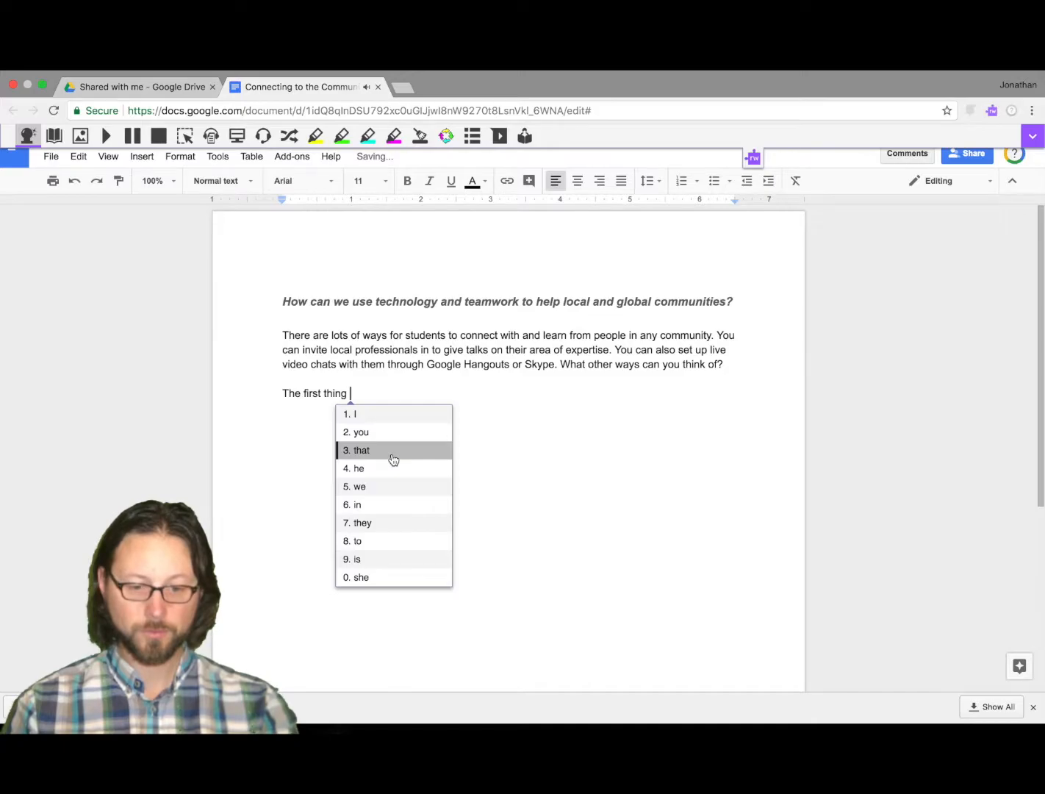
left_click(392, 453)
left_click(407, 440)
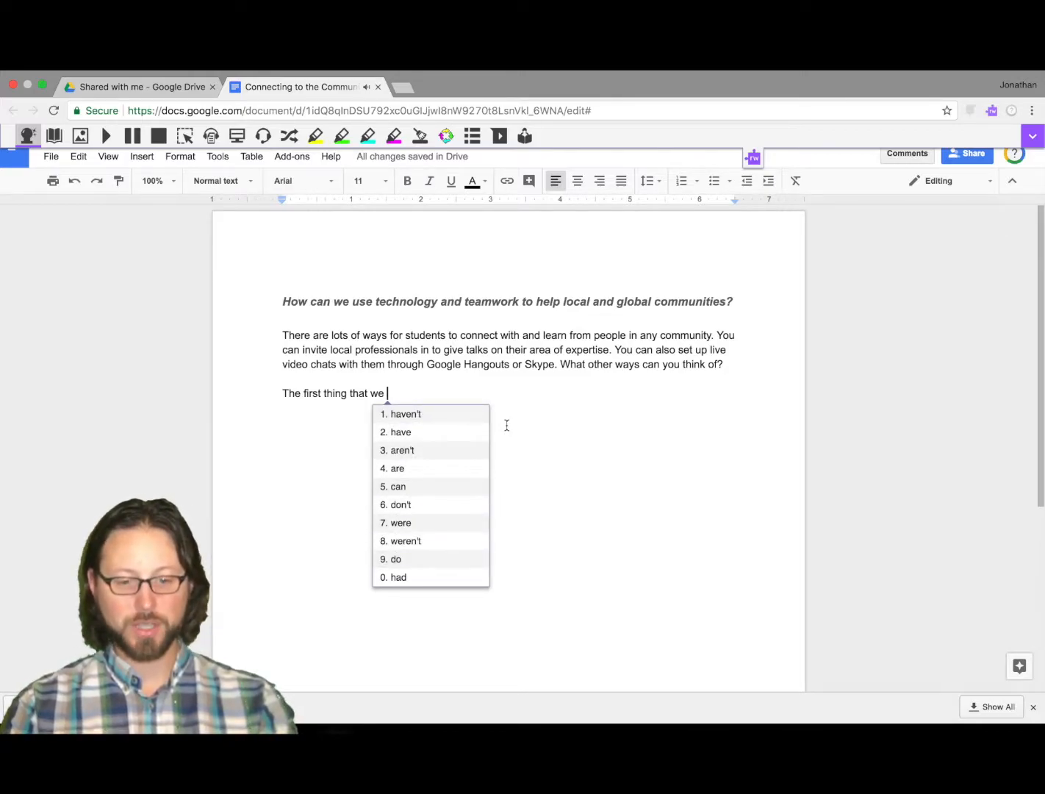
type("c")
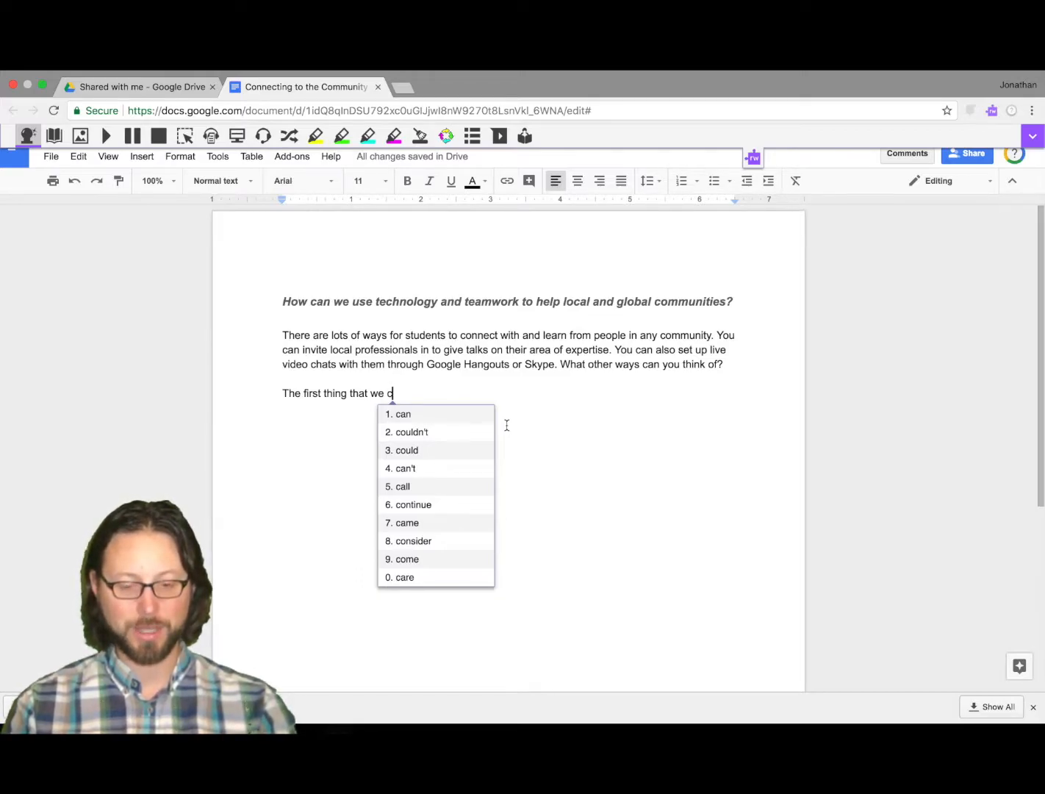
left_click(476, 451)
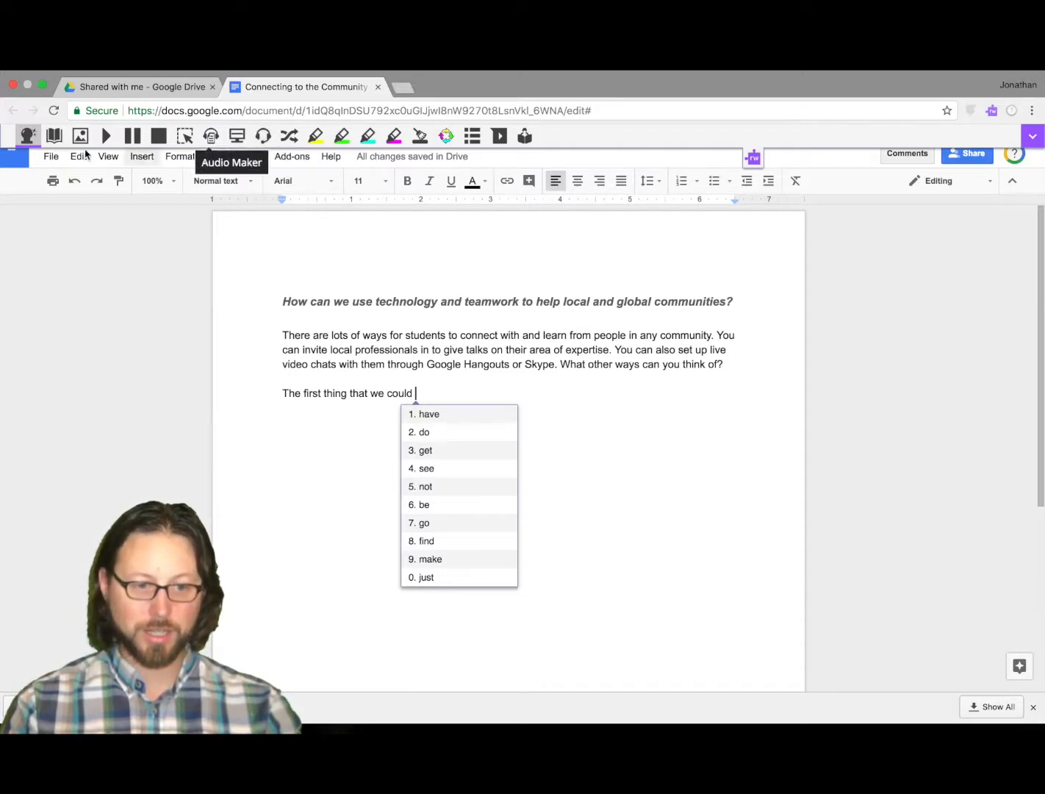
left_click(27, 136)
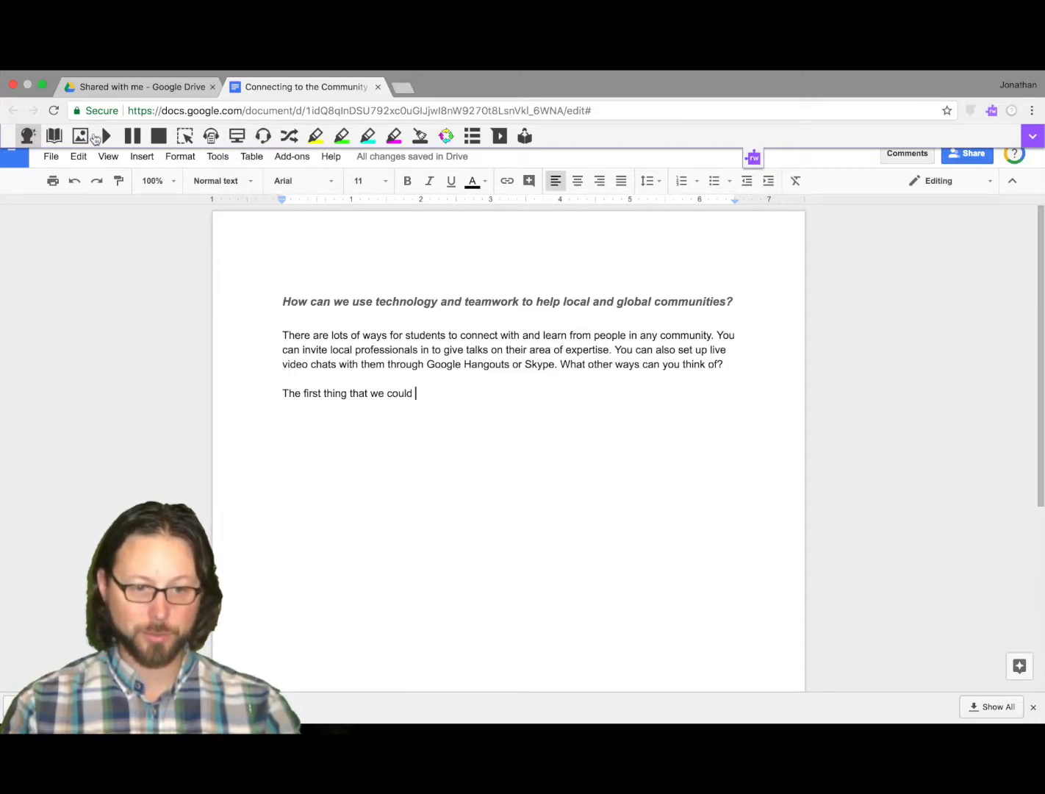
Allow microphone access and dictate "And I get this microphone icon over here..." through "everything that I say." after "could", and stop the dictation.
left_click(261, 139)
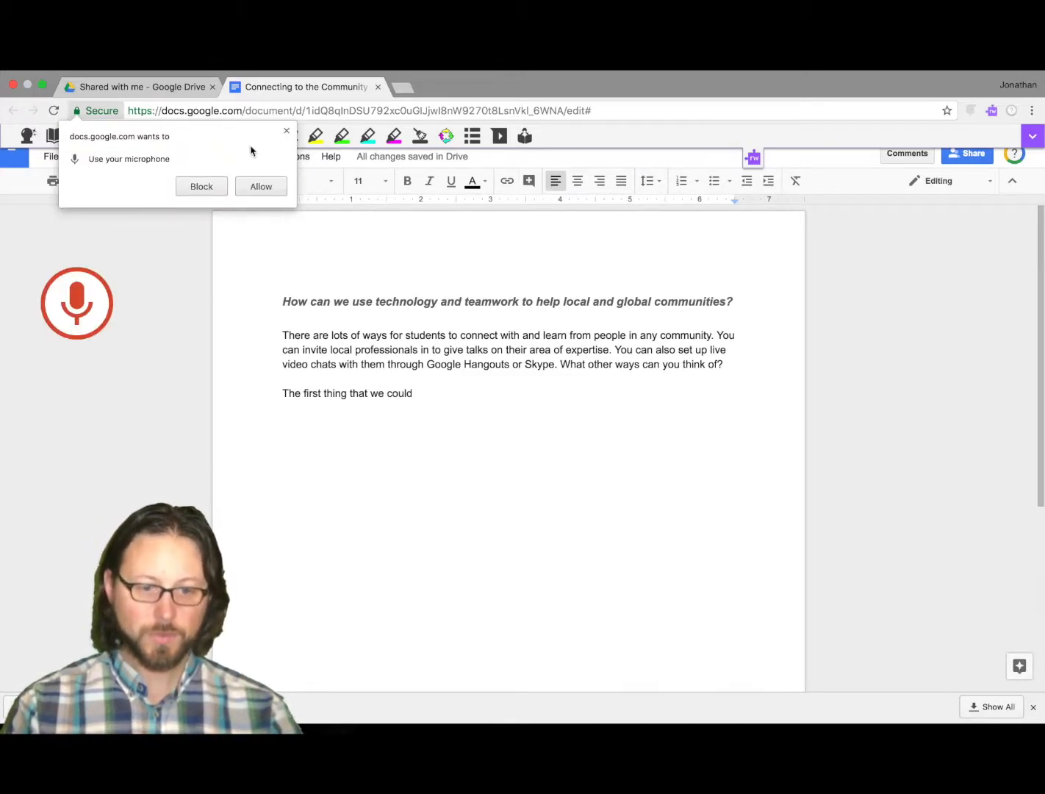
left_click(261, 186)
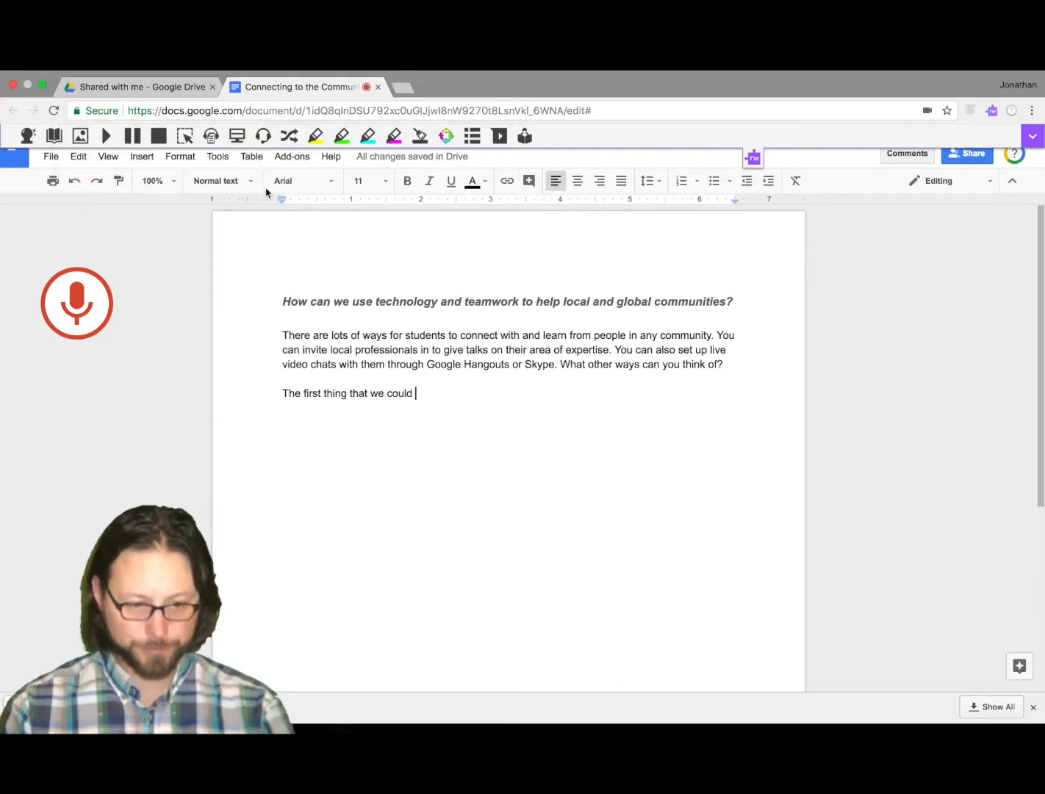
left_click(45, 304)
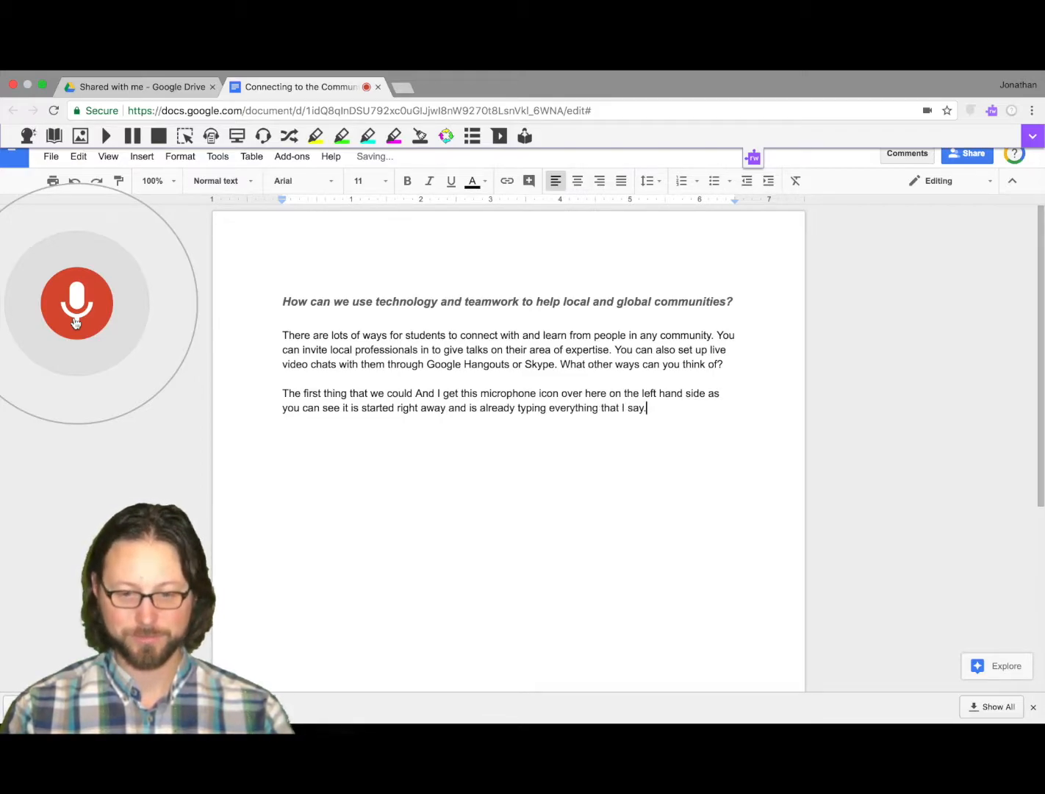
left_click(76, 309)
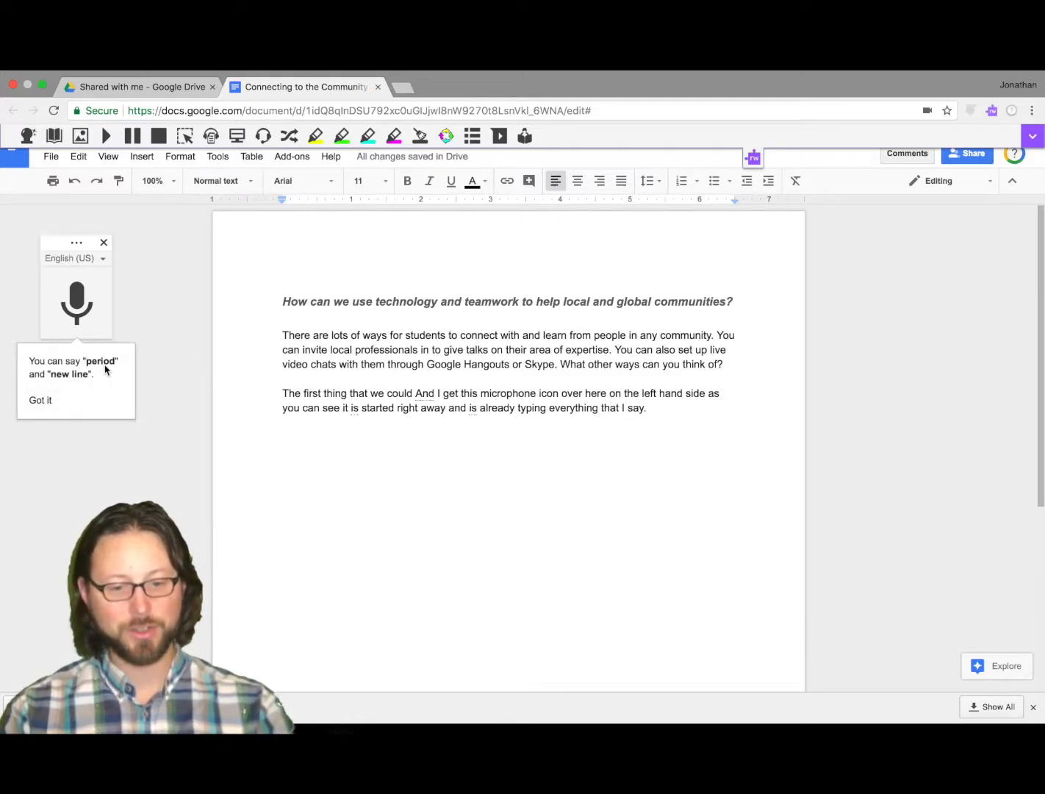
Close the voice typing panel.
left_click(104, 241)
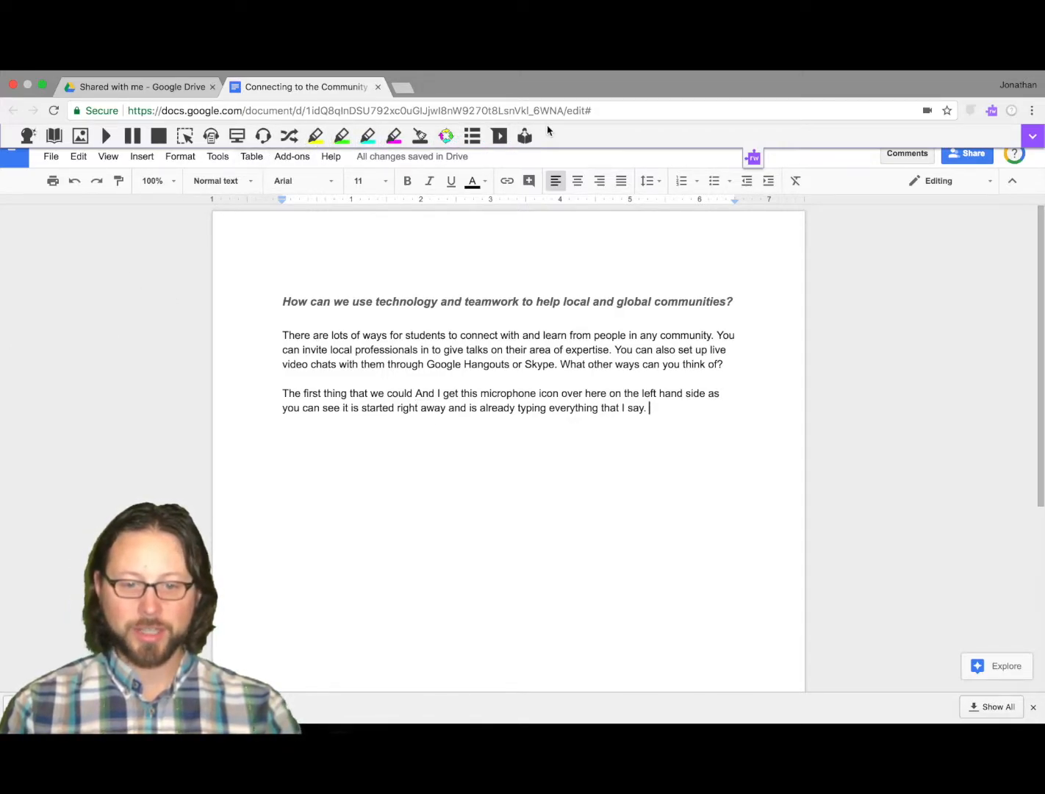
Highlight the heading, "Google Hangouts" and "Skype" in pink with the Read&Write highlighter.
left_click(315, 138)
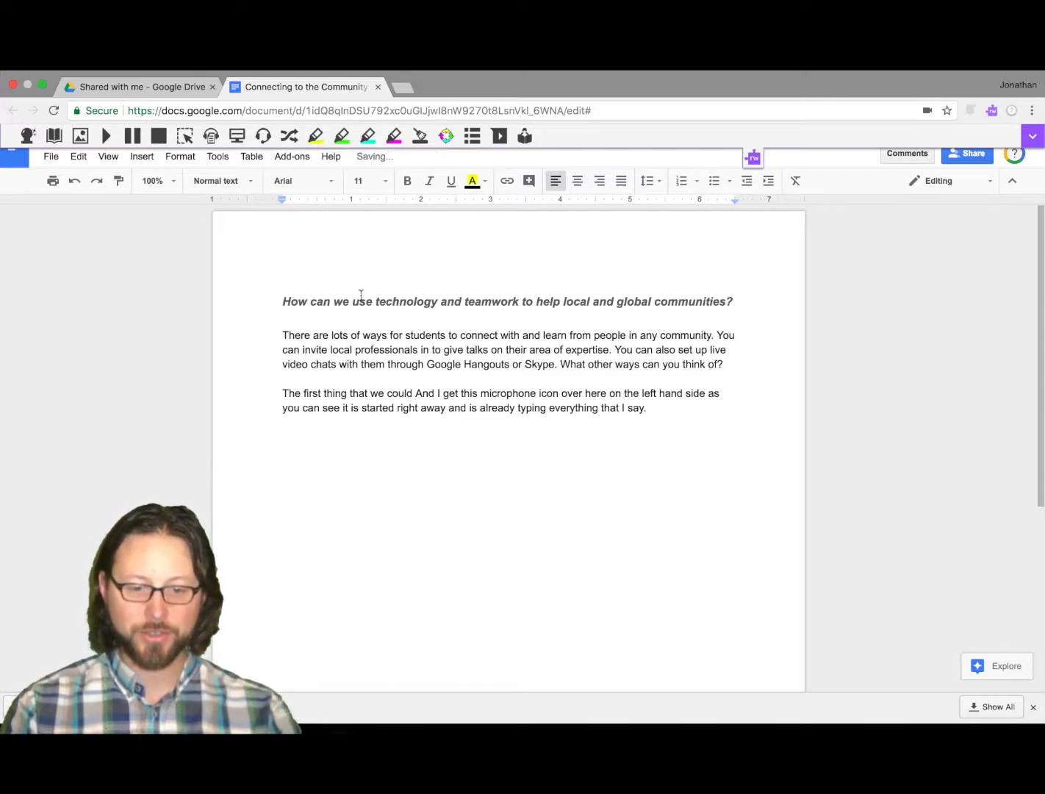
left_click_drag(284, 302, 730, 299)
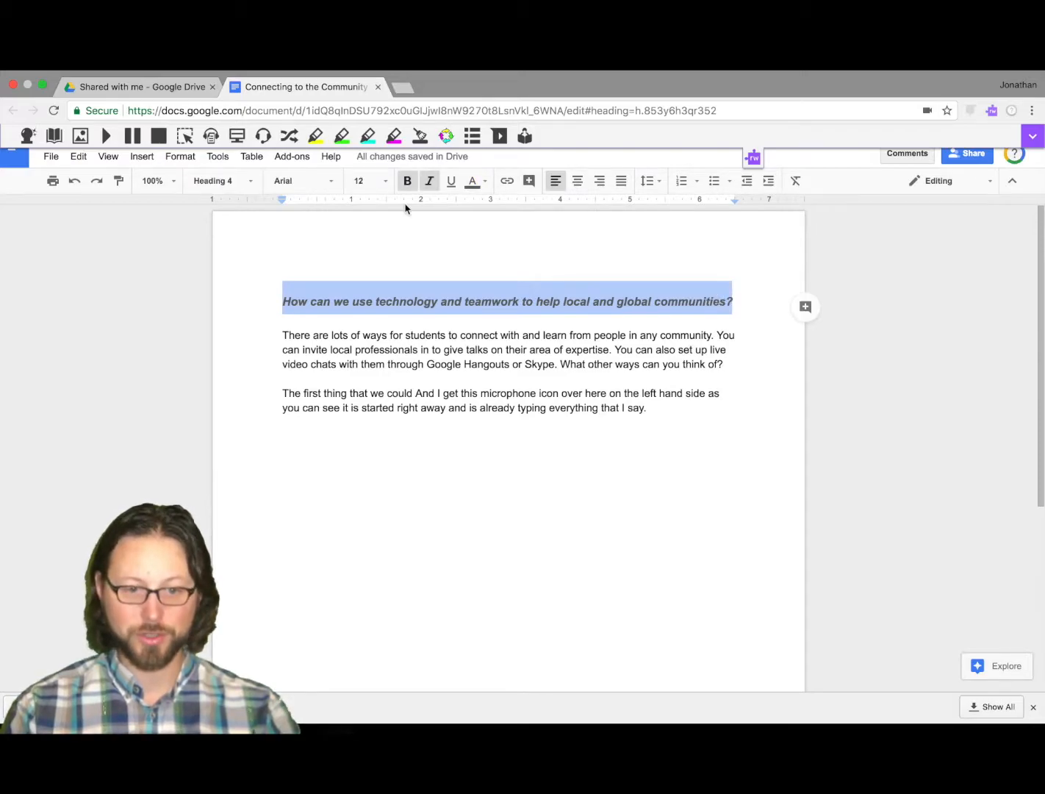
left_click(392, 140)
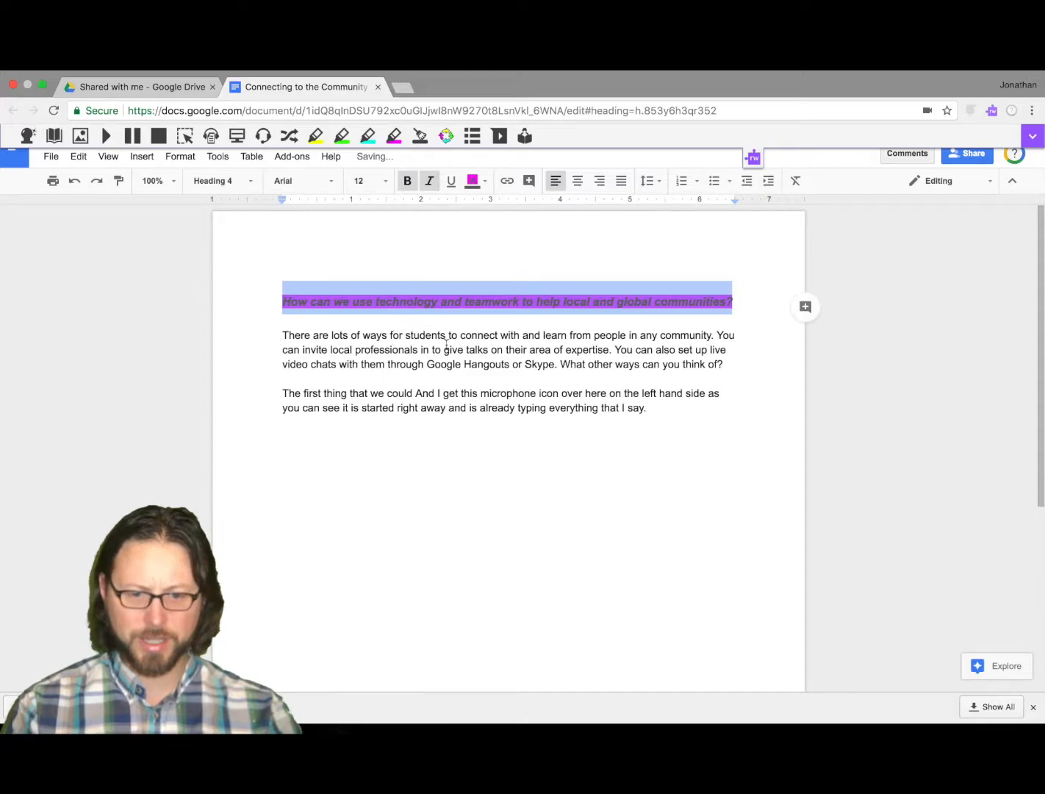
mouse_move(427, 364)
left_mouse_down()
mouse_move(507, 365)
mouse_move(429, 367)
left_mouse_up()
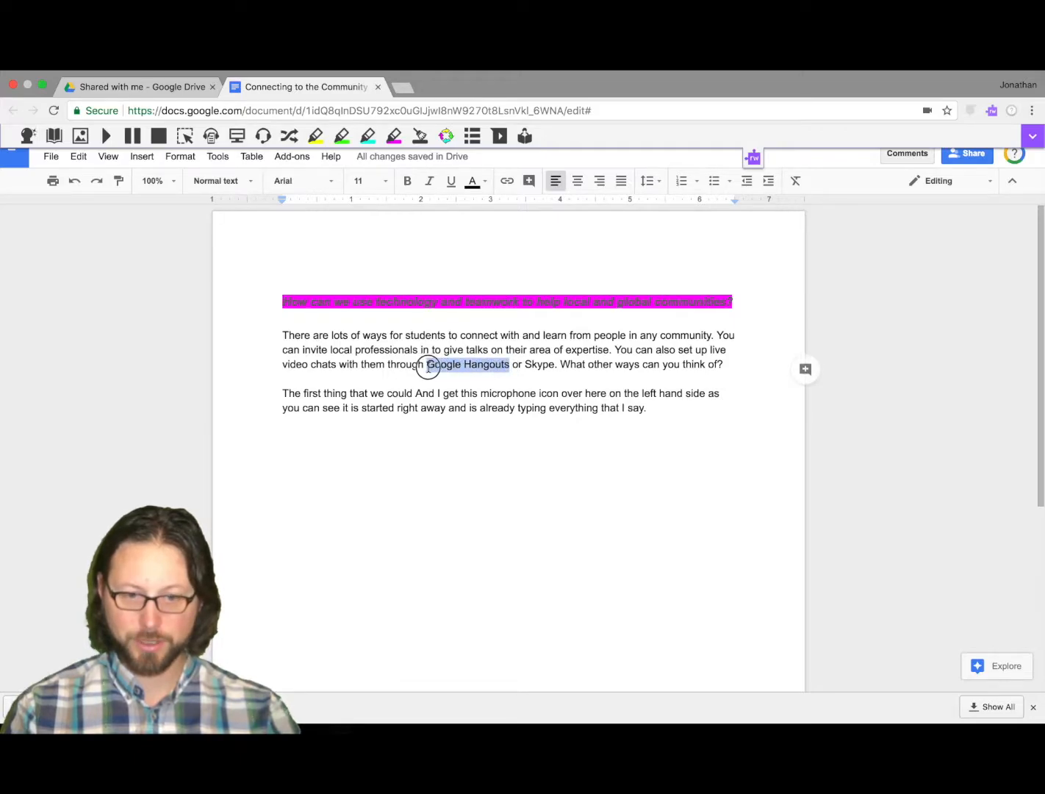
left_click(394, 136)
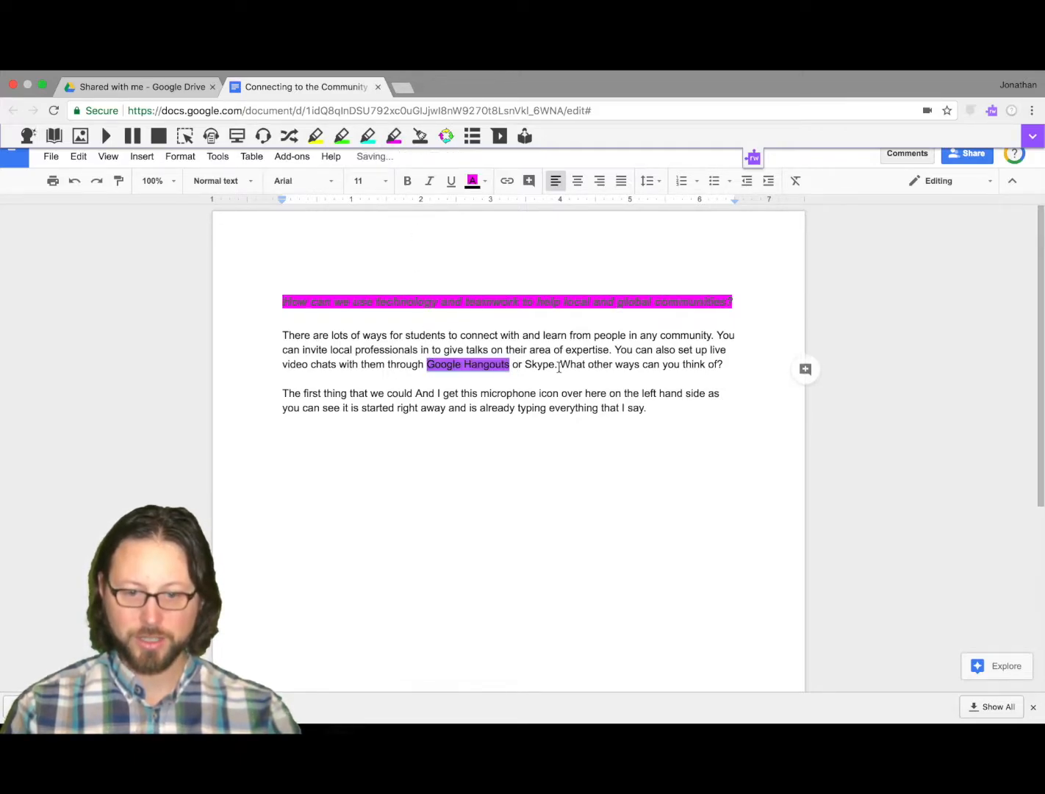
left_click_drag(554, 365, 525, 365)
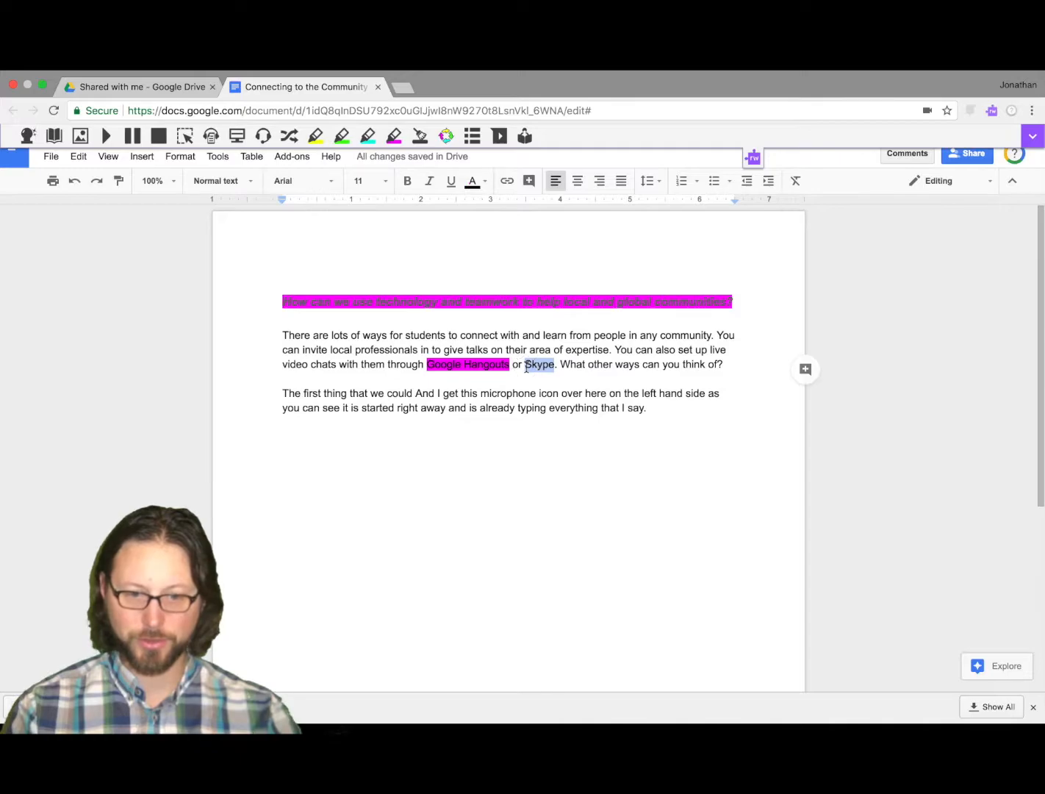
left_click(394, 136)
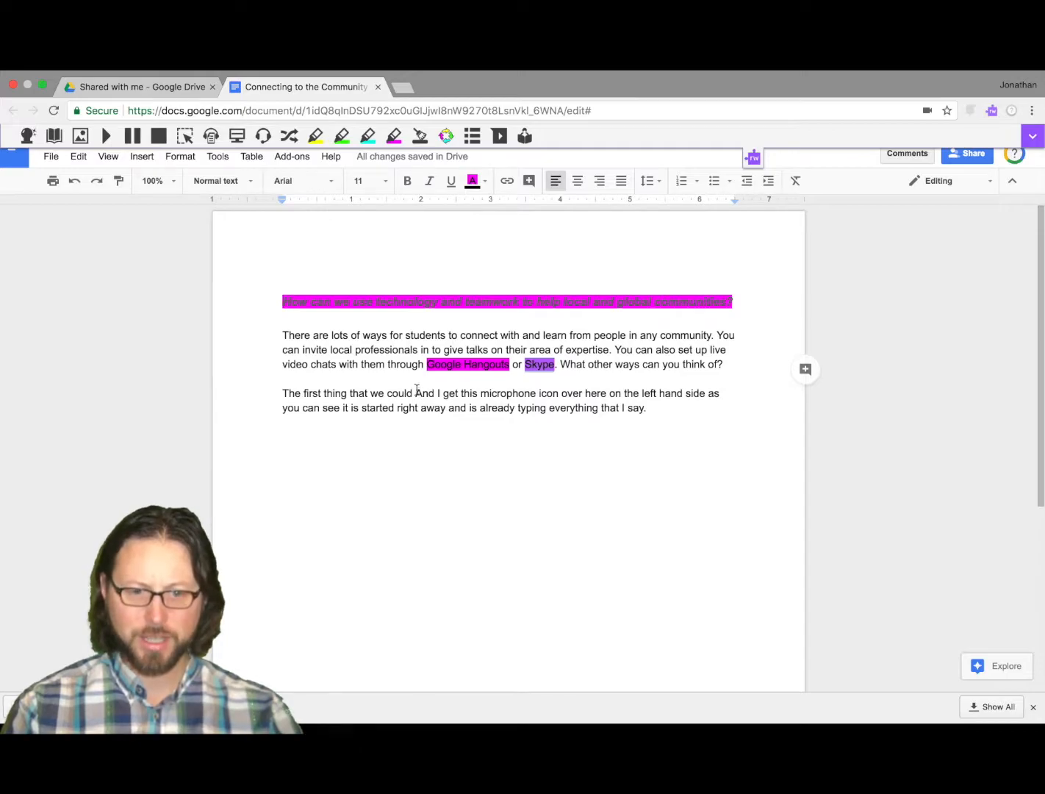
View the sorting choices for collecting highlights and cancel the collection.
left_click(446, 138)
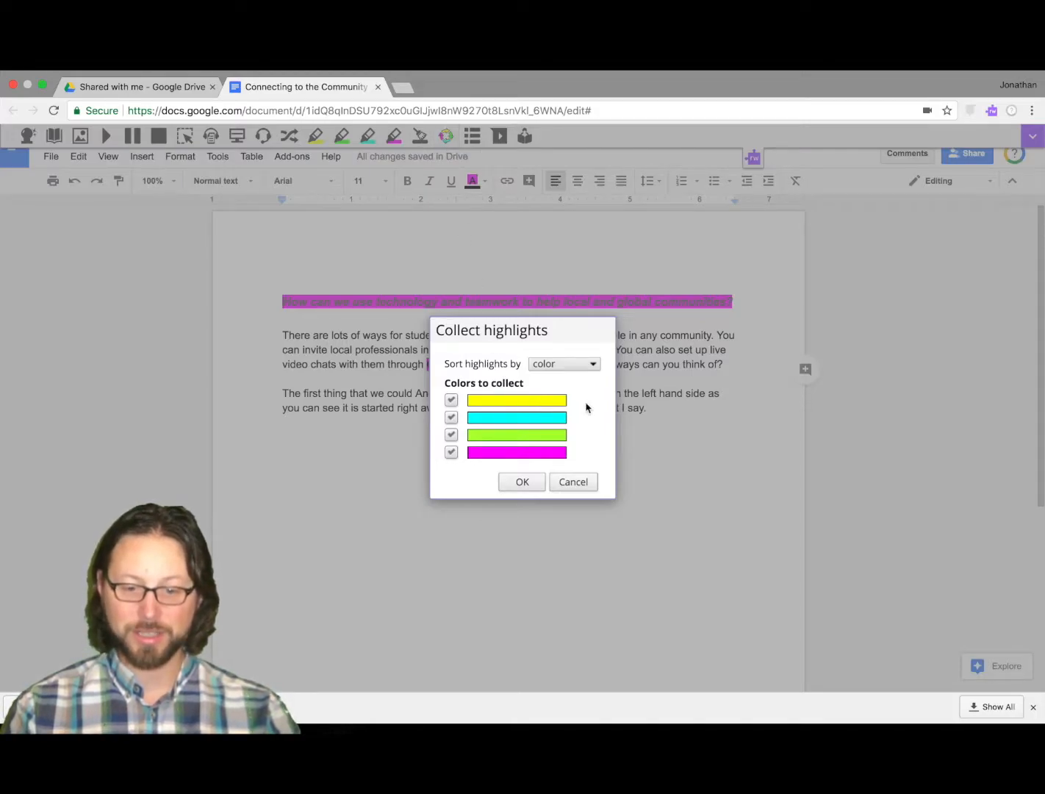
left_click(598, 364)
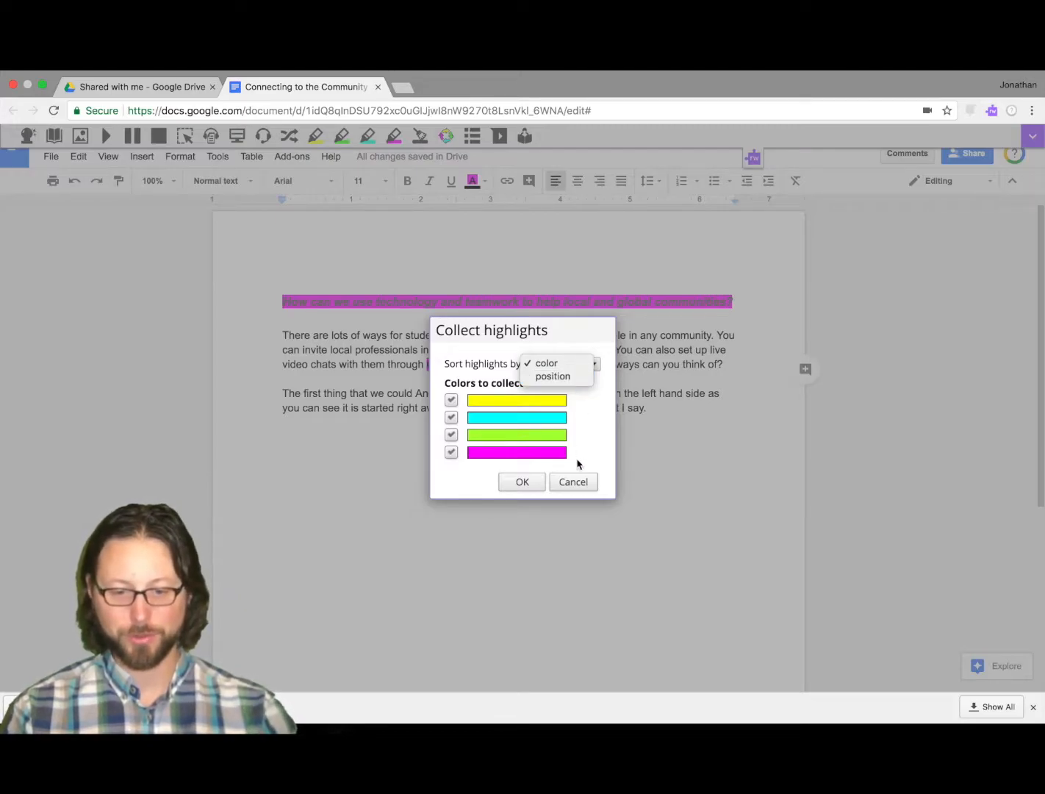
left_click(577, 485)
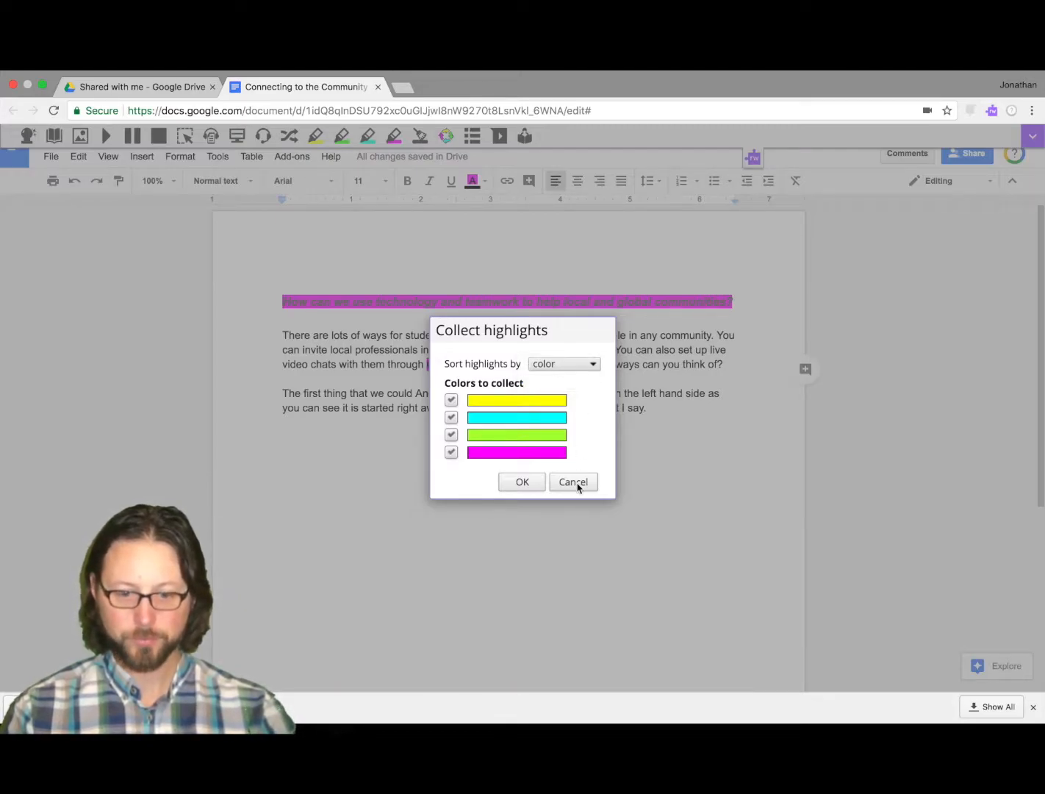
left_click(577, 484)
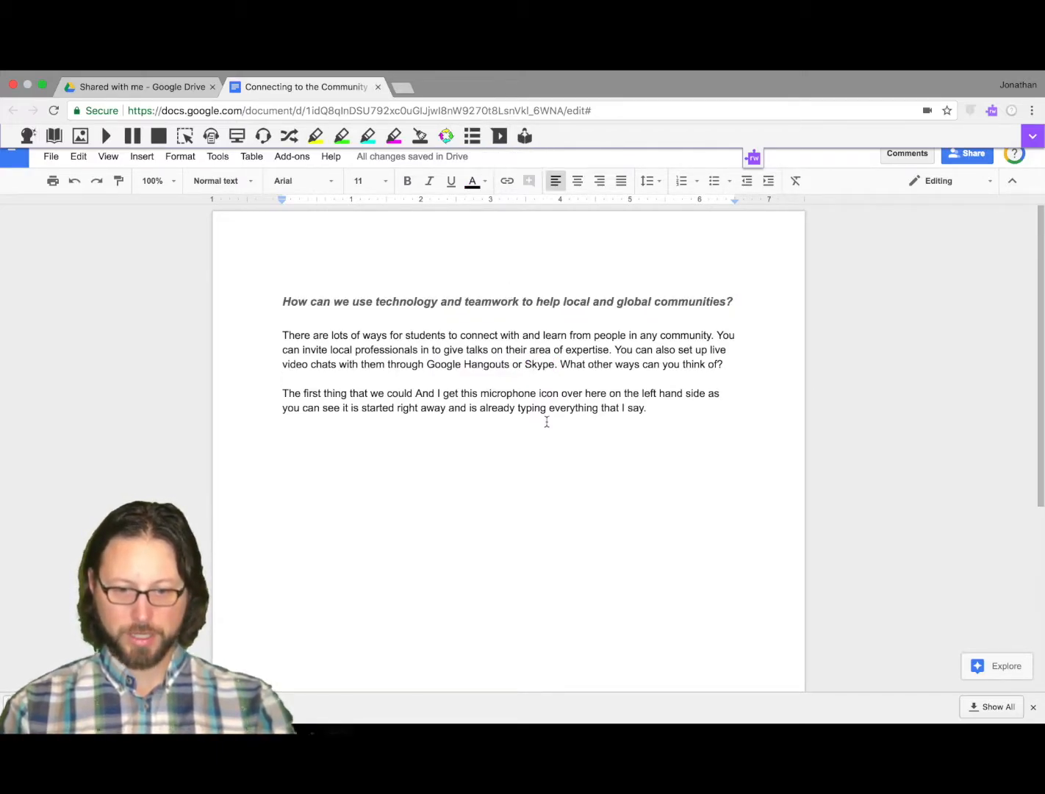
Record a short voice note for "Google Hangouts or Skype" and insert it as a comment.
left_click_drag(553, 364, 426, 365)
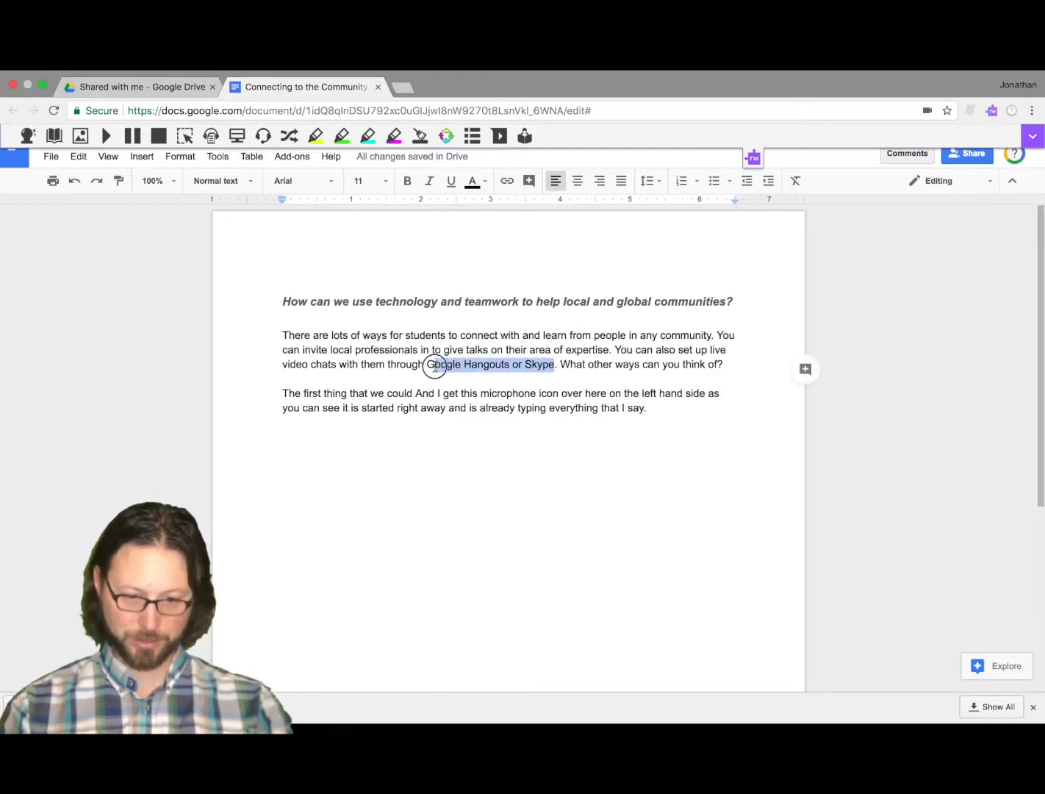
left_click(500, 137)
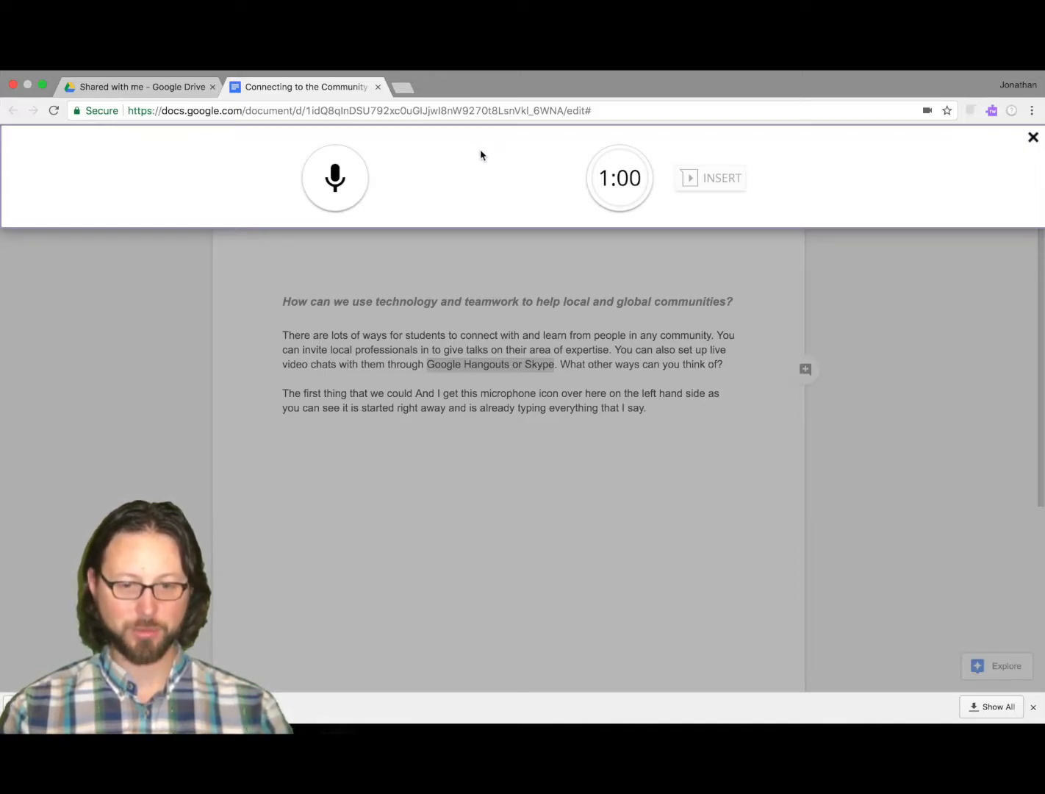
left_click(343, 180)
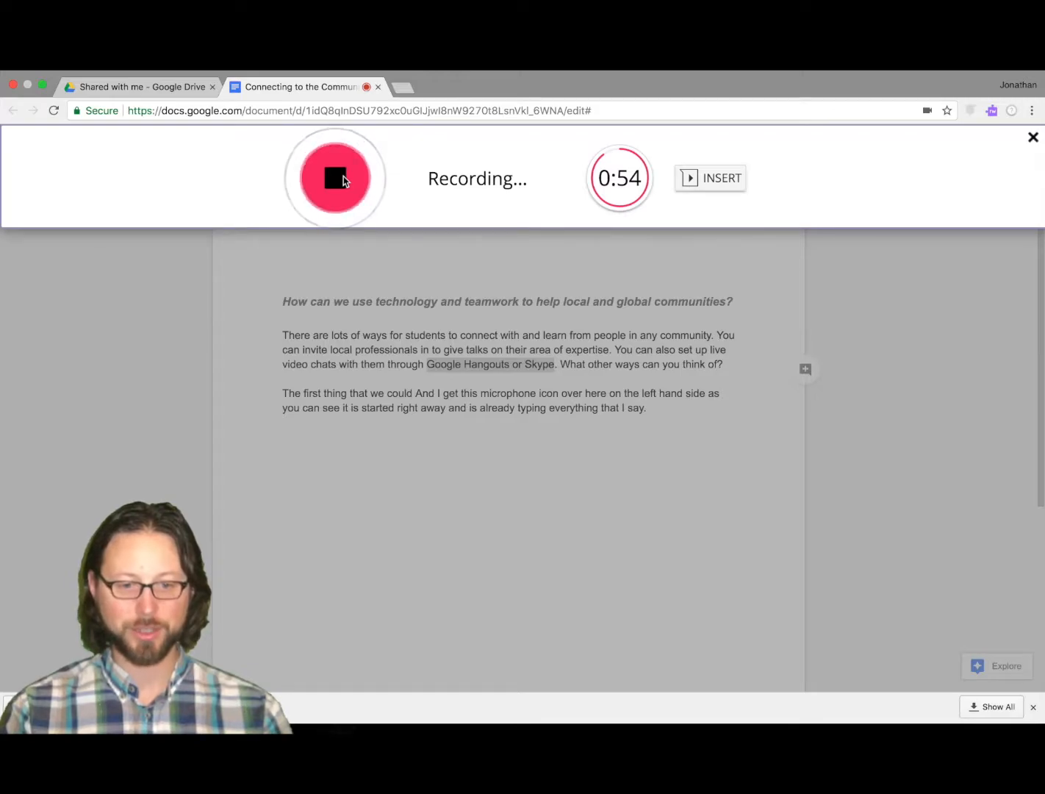
left_click(335, 178)
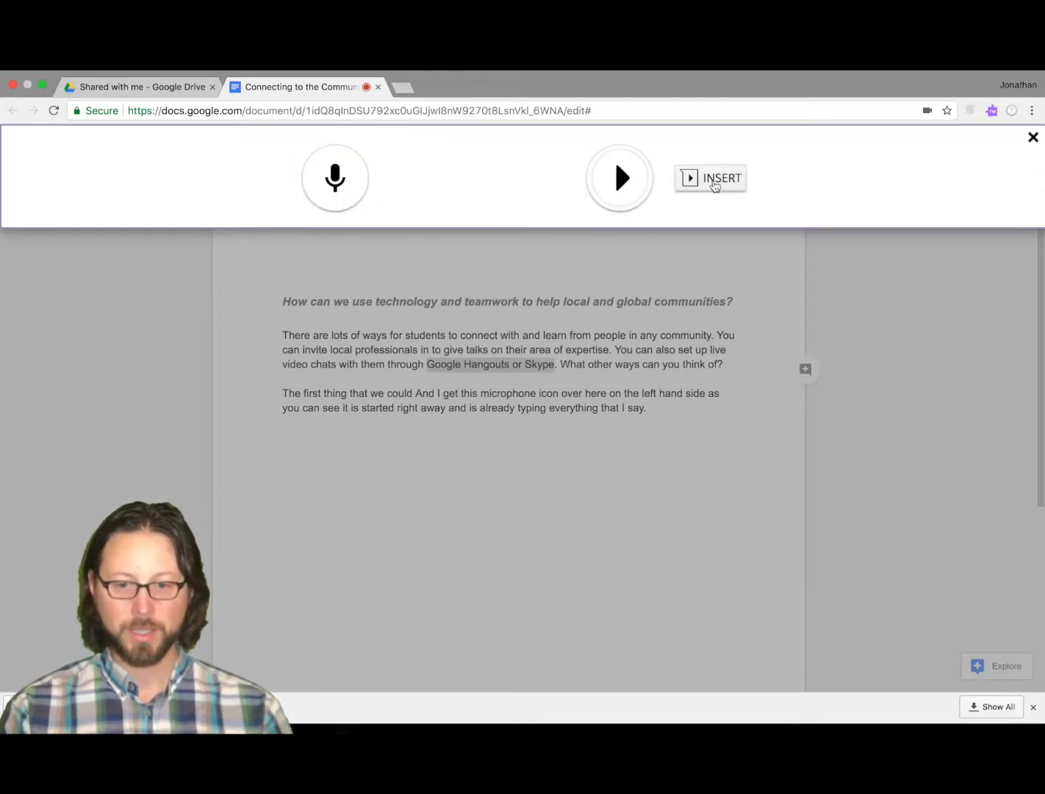
left_click(721, 182)
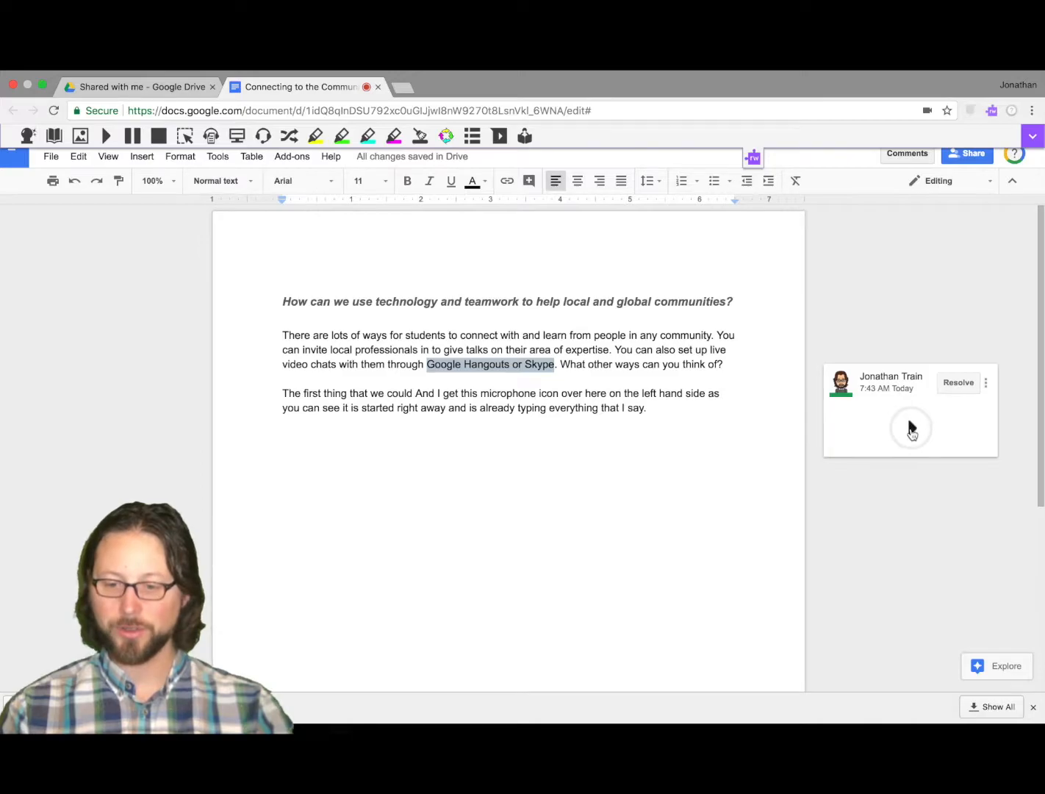
Play back the voice note in the comment, pause it, and deselect the comment.
left_click(911, 428)
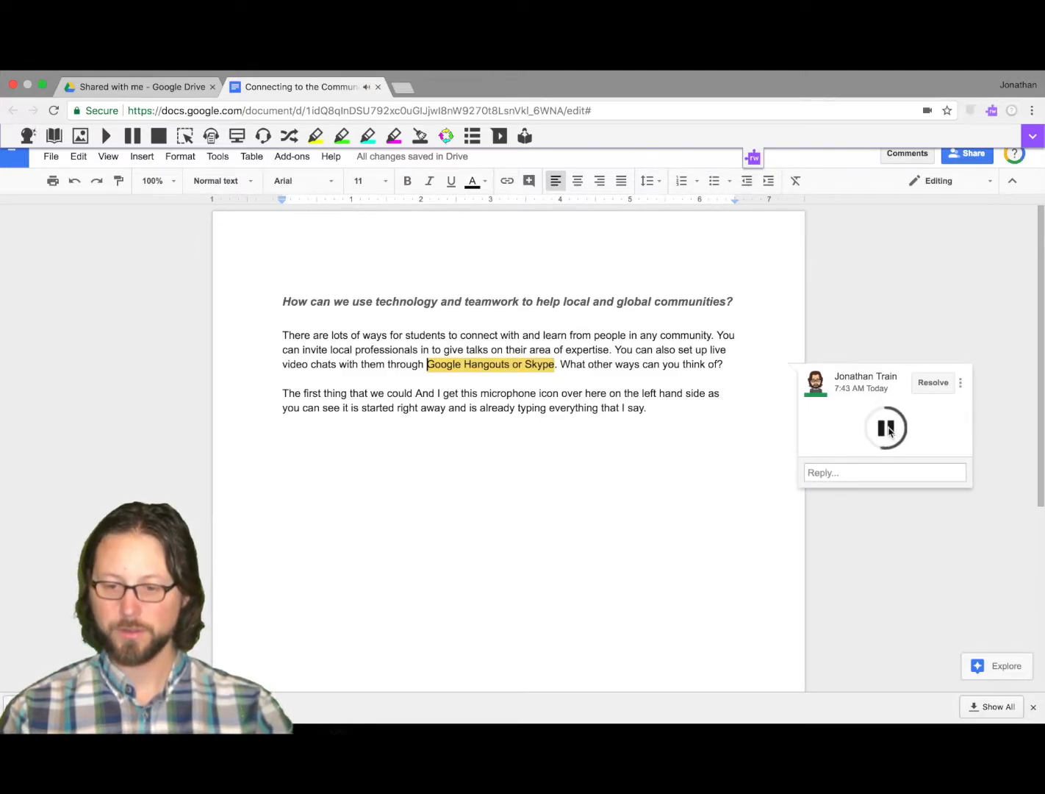
left_click(887, 430)
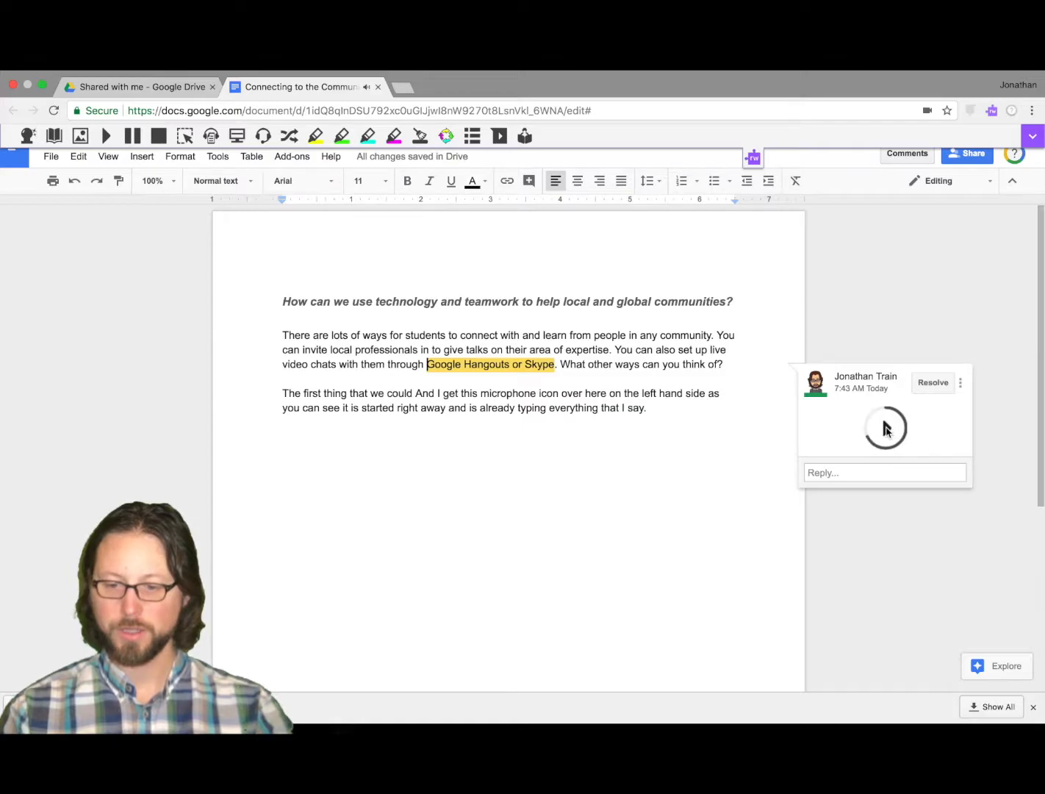
left_click(858, 321)
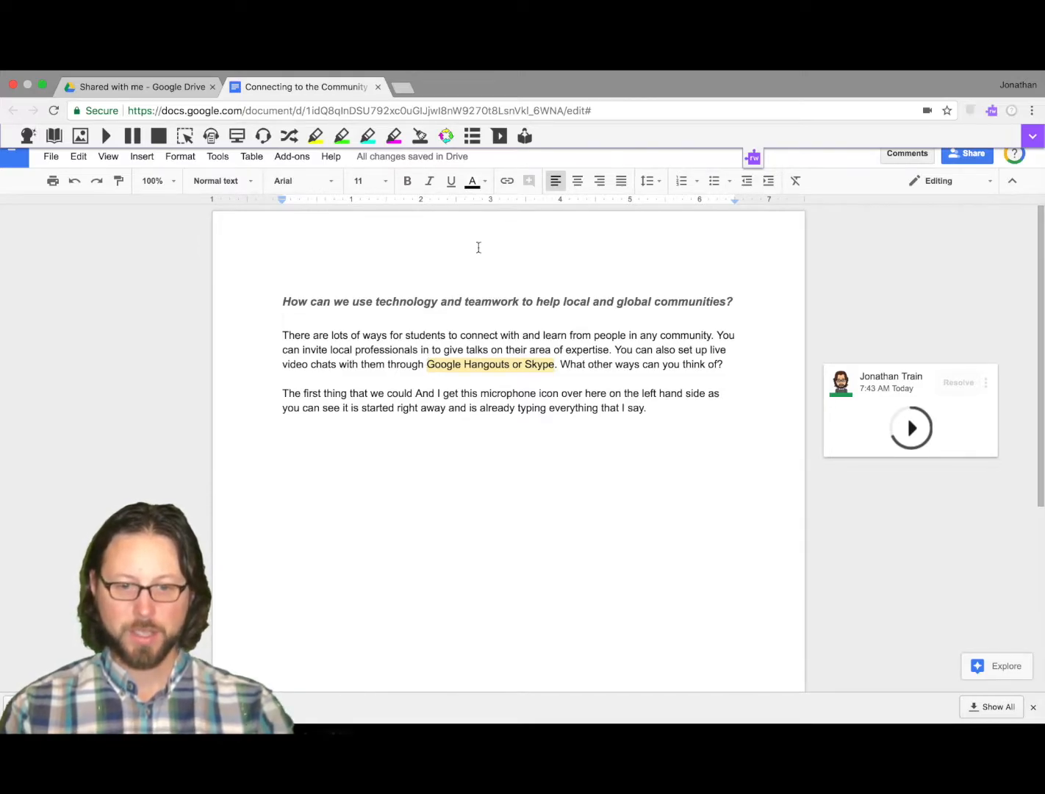
Open the document in read-aloud practice and record a short reading with the screen mask turned on.
left_click(524, 138)
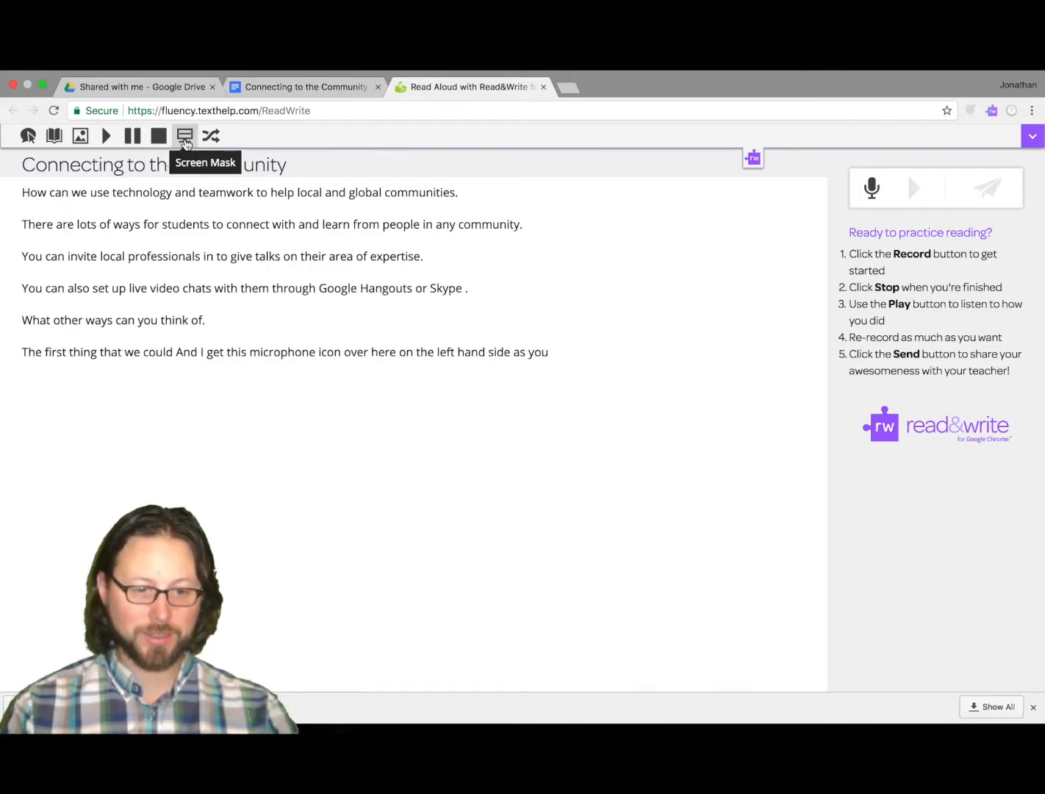
left_click(185, 140)
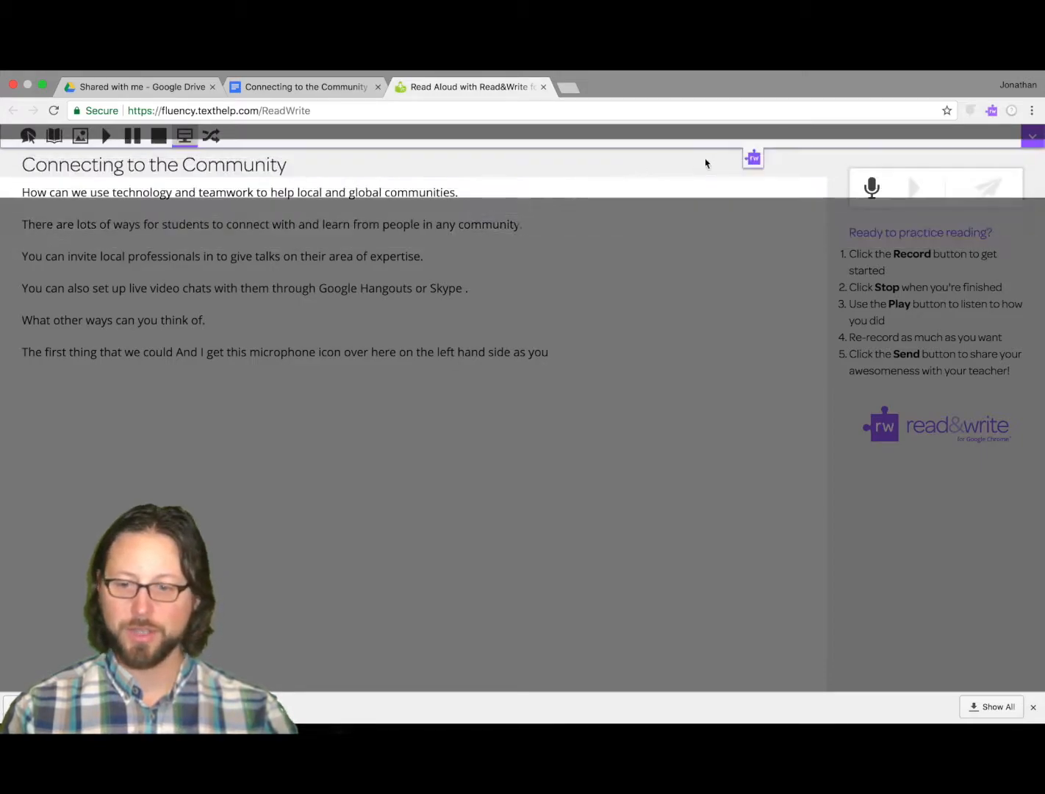
left_click(872, 189)
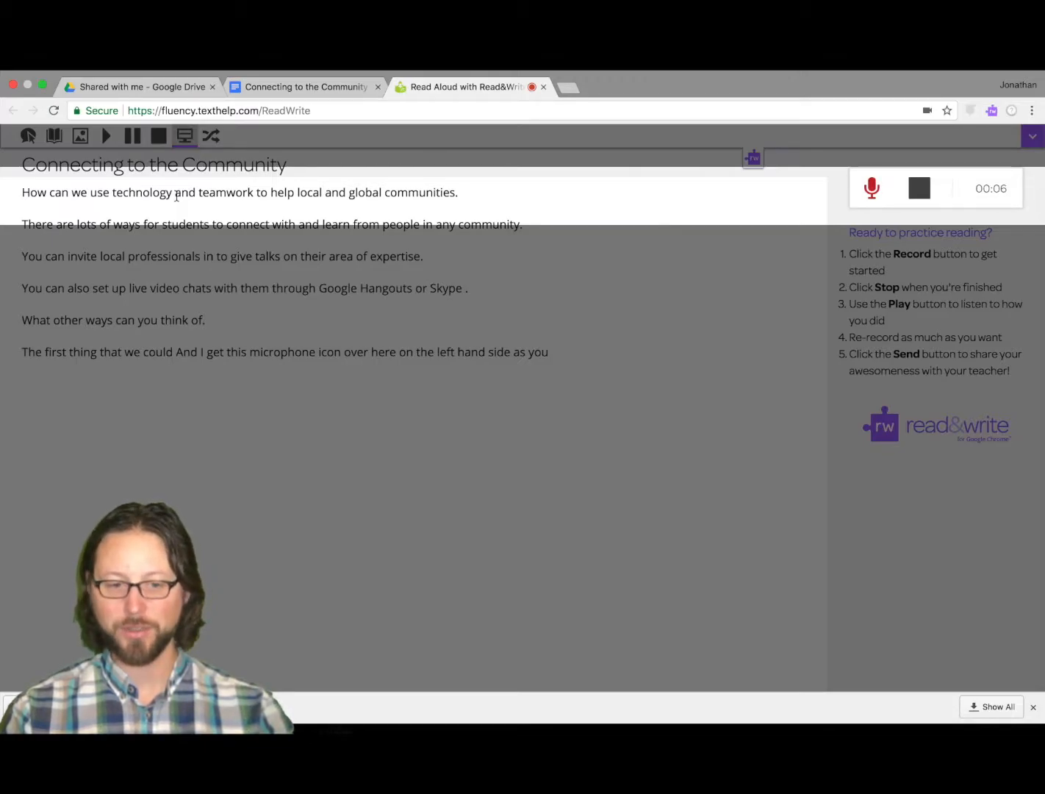
left_click(918, 188)
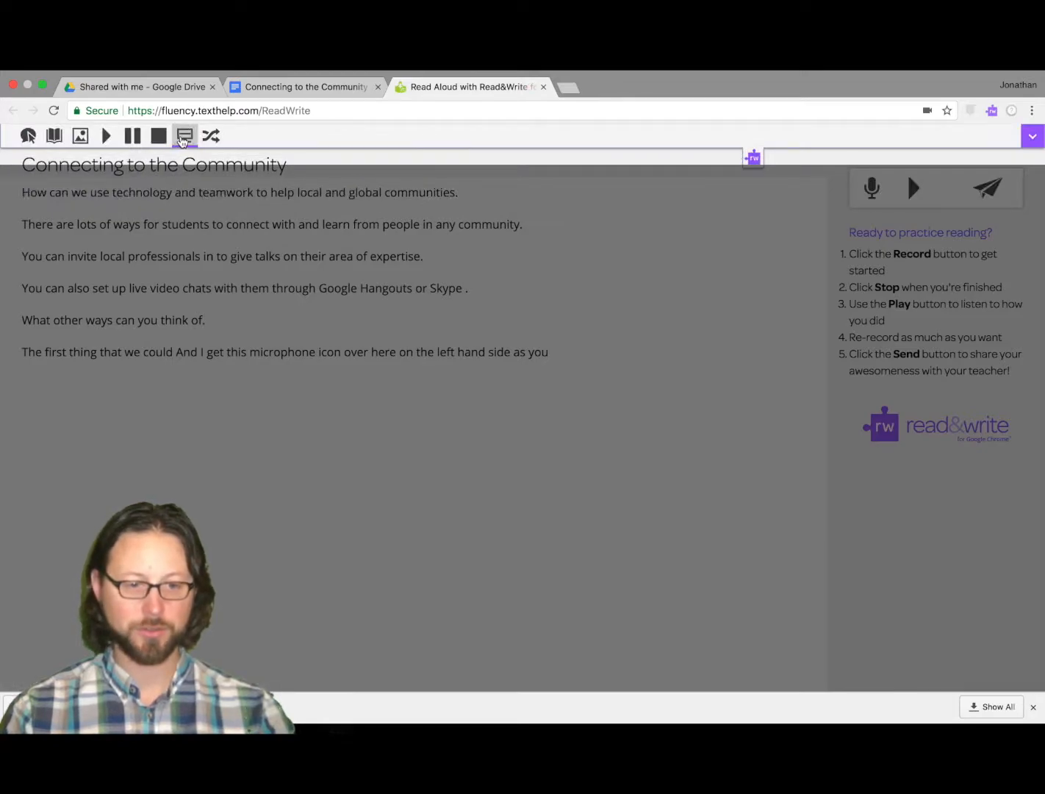
Turn off the screen mask and leave the reading practice page to return to the document.
left_click(188, 132)
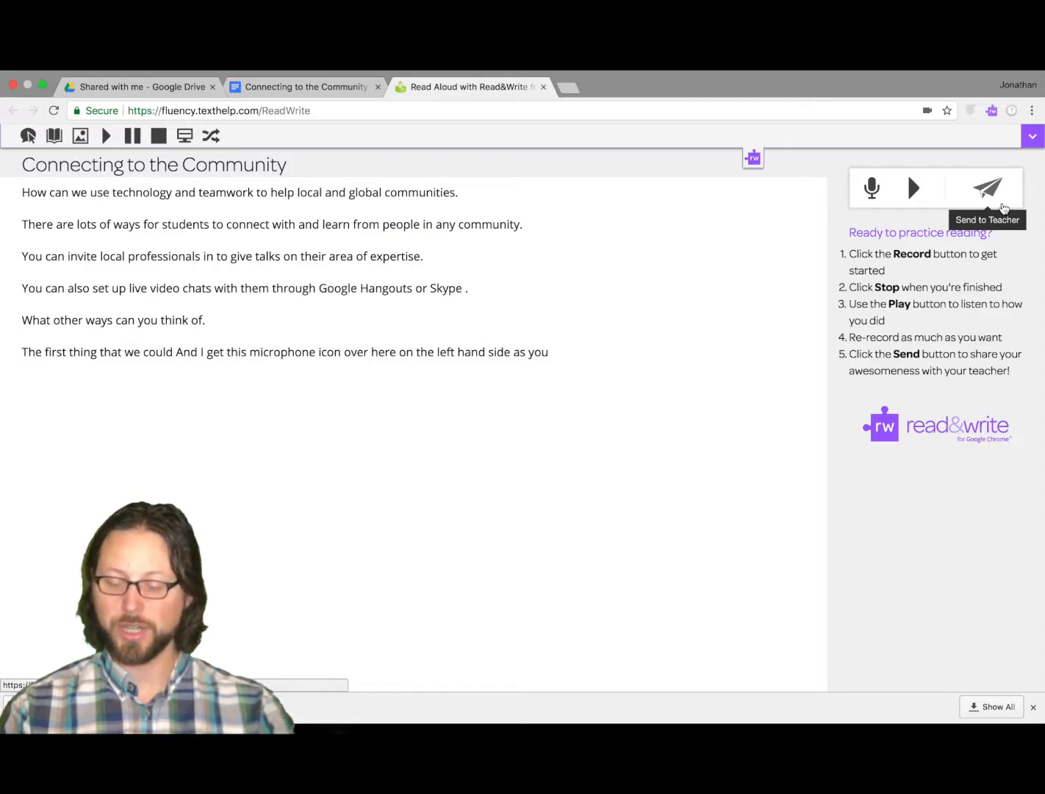
left_click(1004, 208)
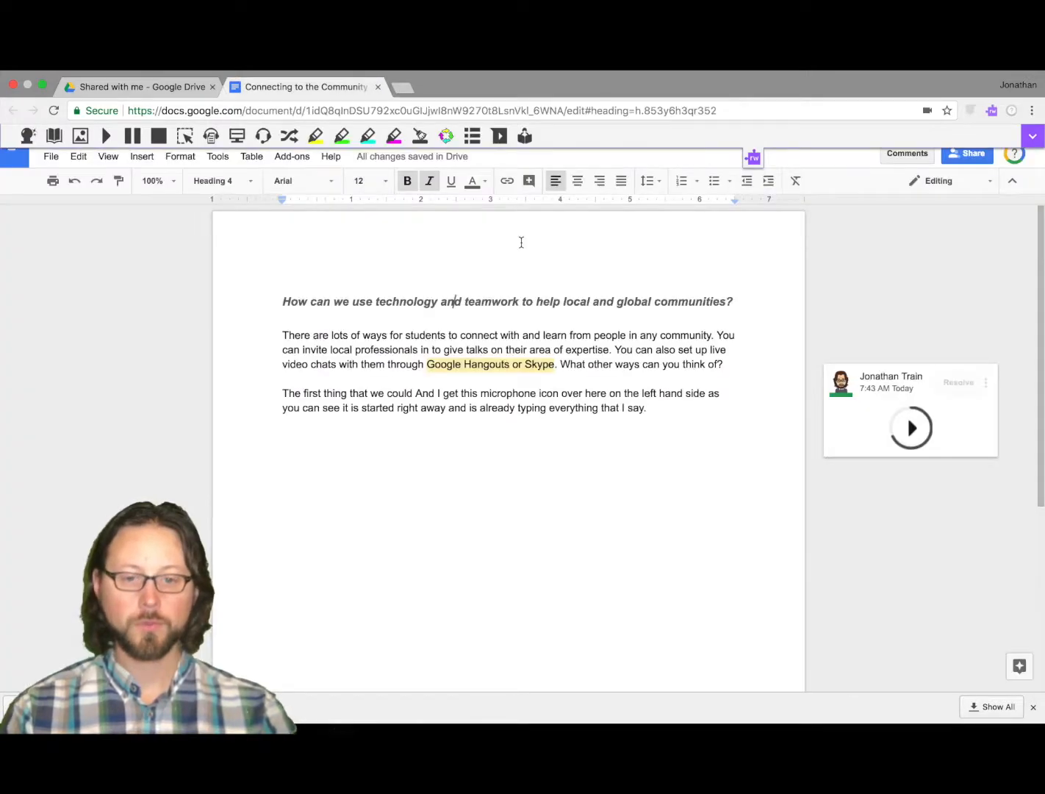